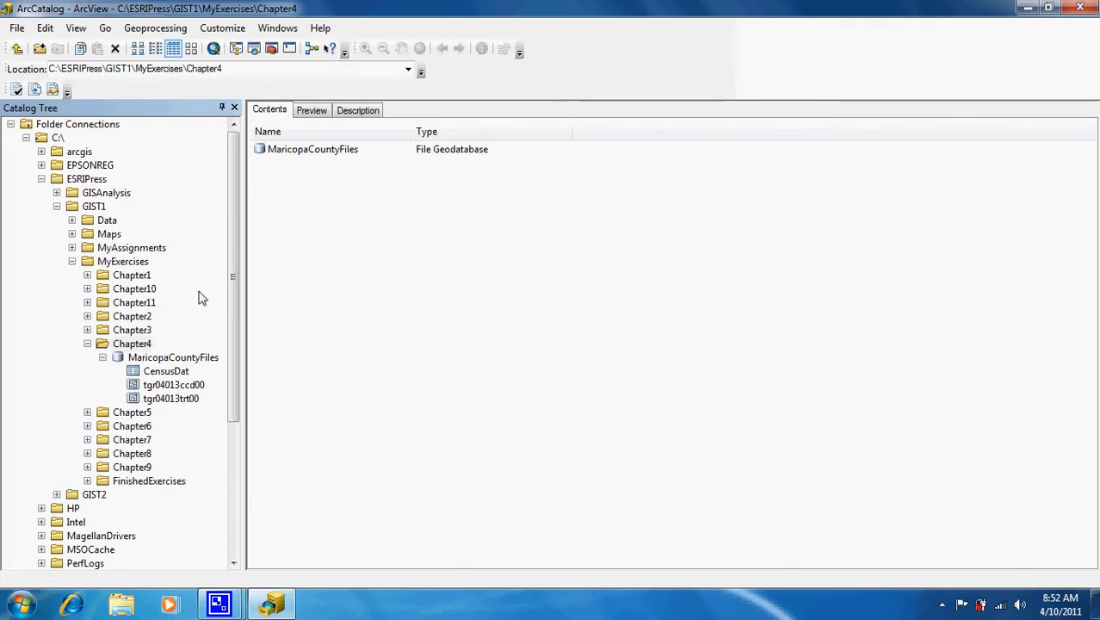
Show the tgr04013ccd00 feature class from MaricopaCountyFiles as a geography preview of its subdivision polygons.
click(173, 358)
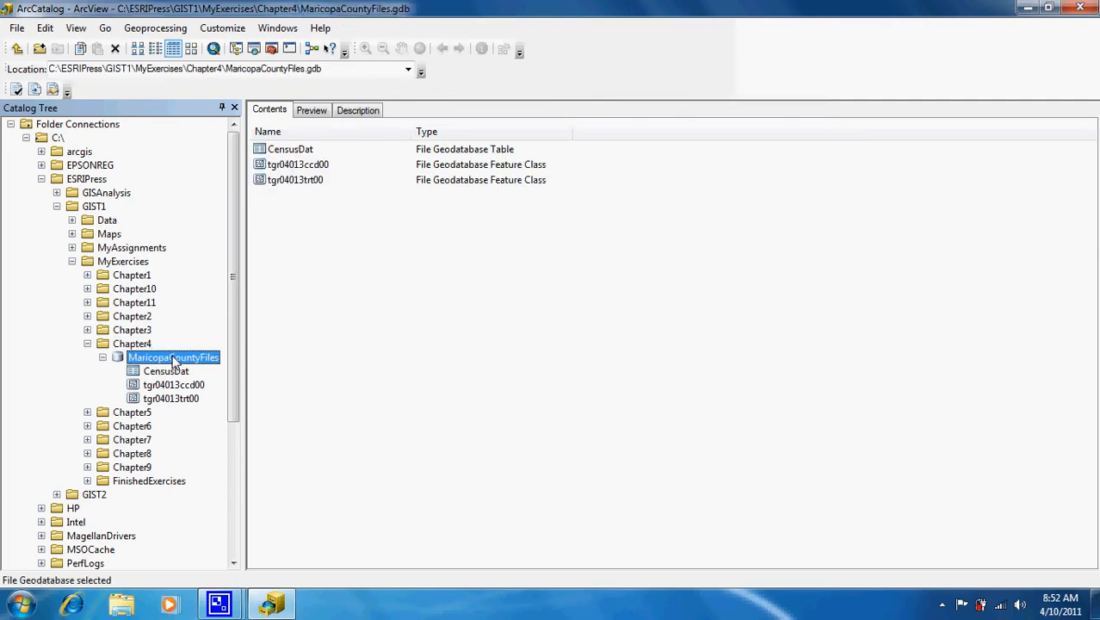
click(312, 168)
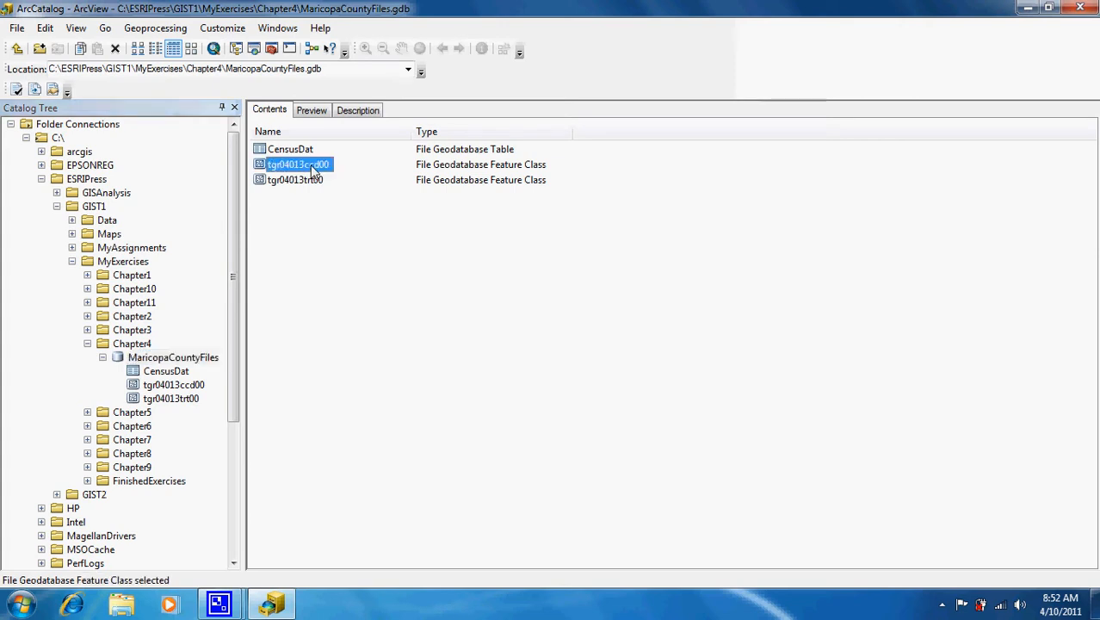
click(314, 112)
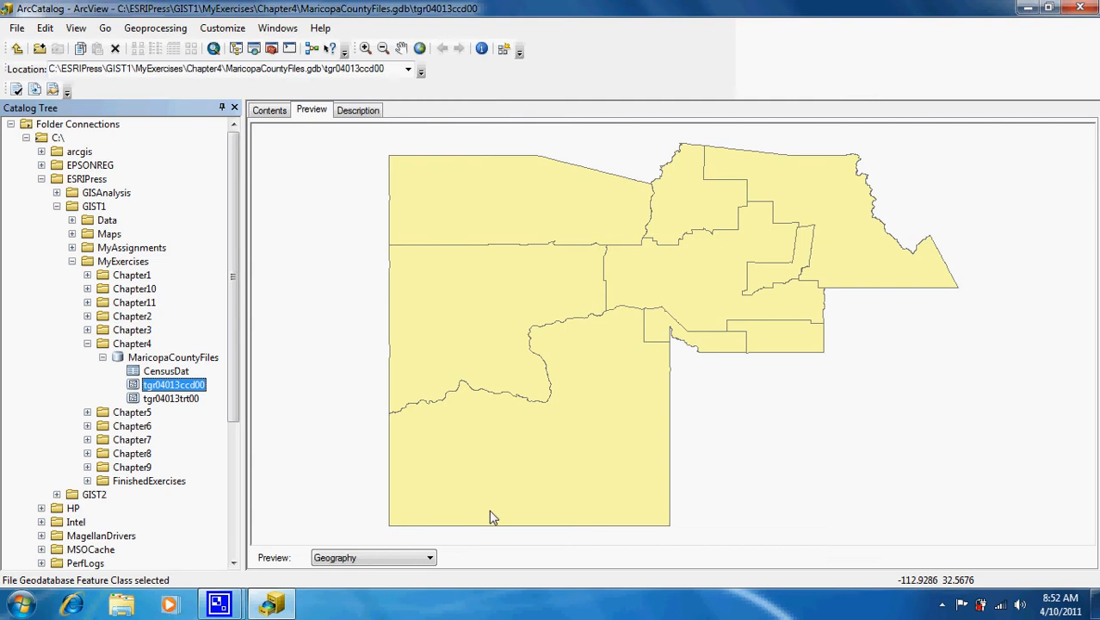
Preview tgr04013ccd00 as its nine-row attribute table, then view its metadata description.
click(428, 559)
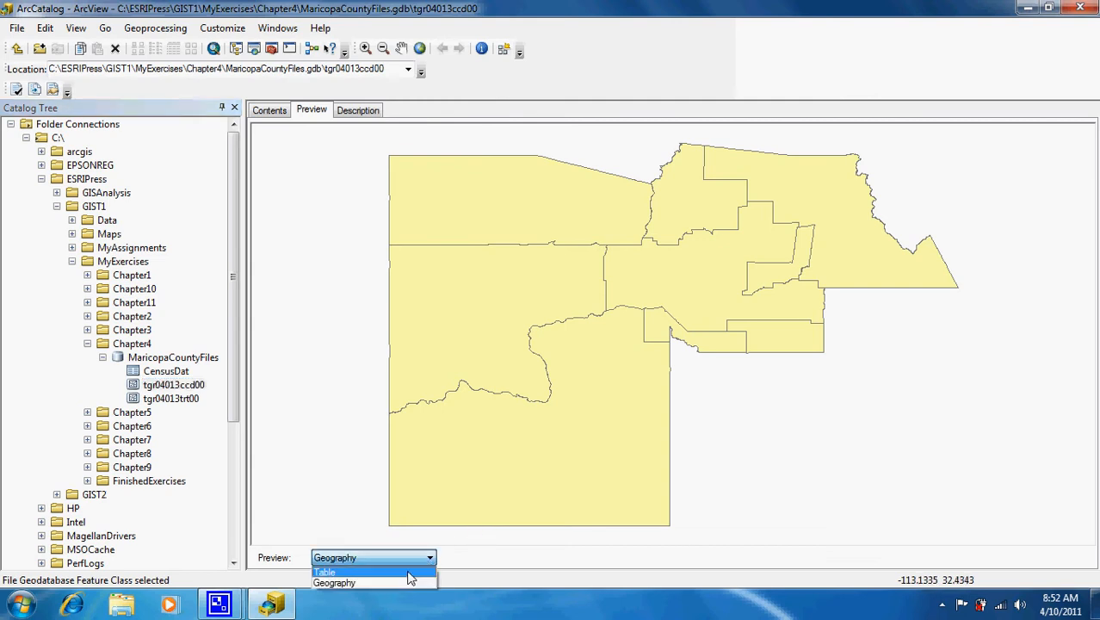
click(404, 580)
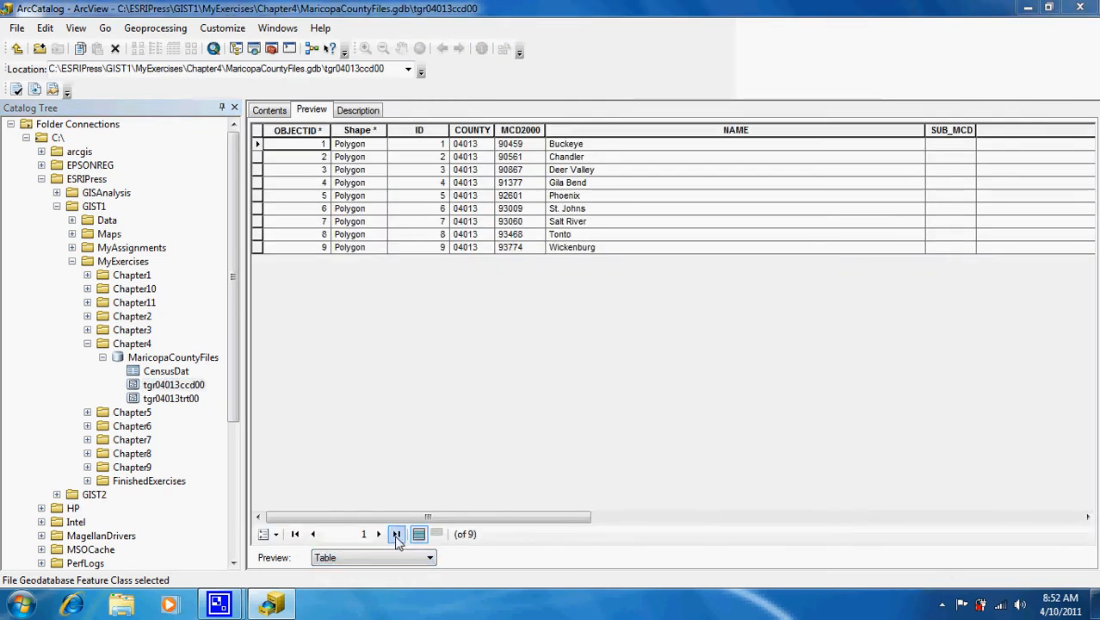
drag(405, 523, 357, 499)
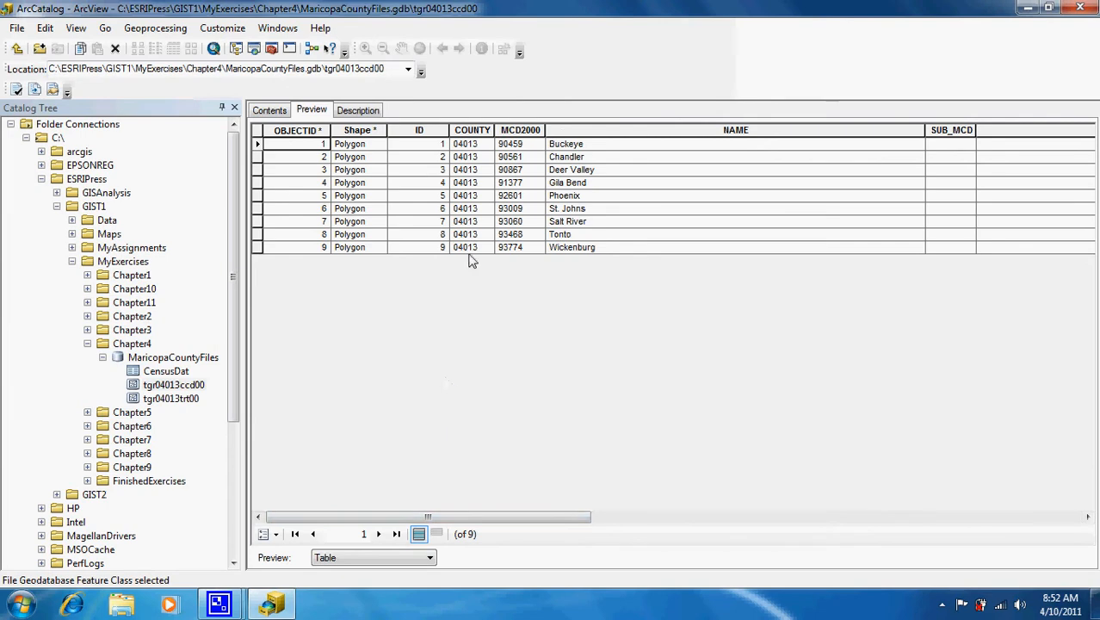
click(357, 110)
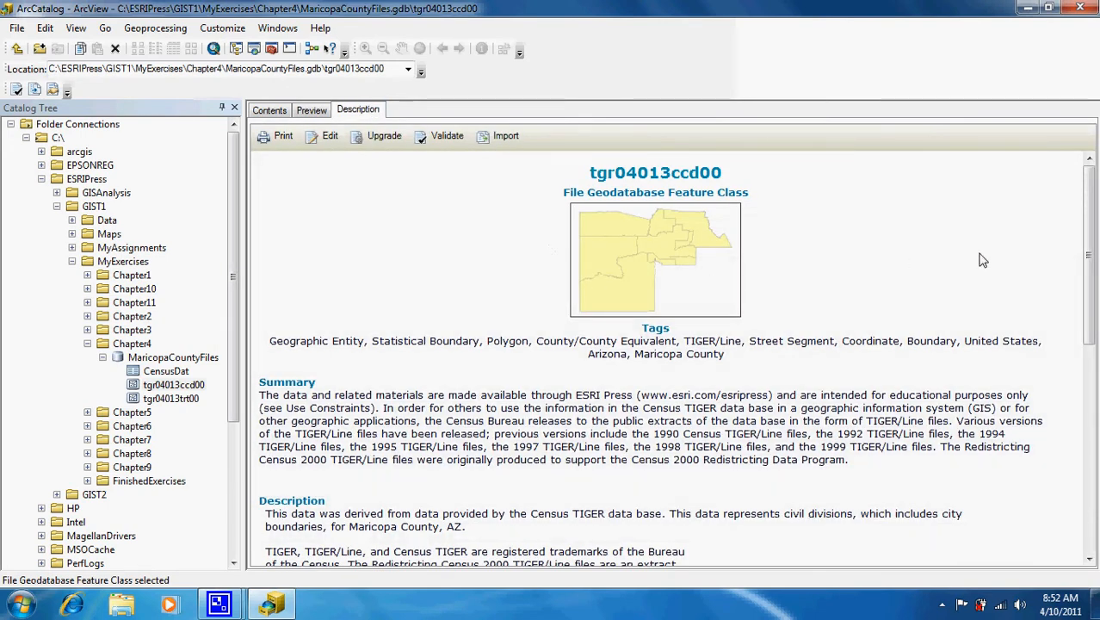
Scroll through the tgr04013ccd00 description, then return to its Contents view with the thumbnail.
drag(1095, 220, 1096, 115)
click(277, 114)
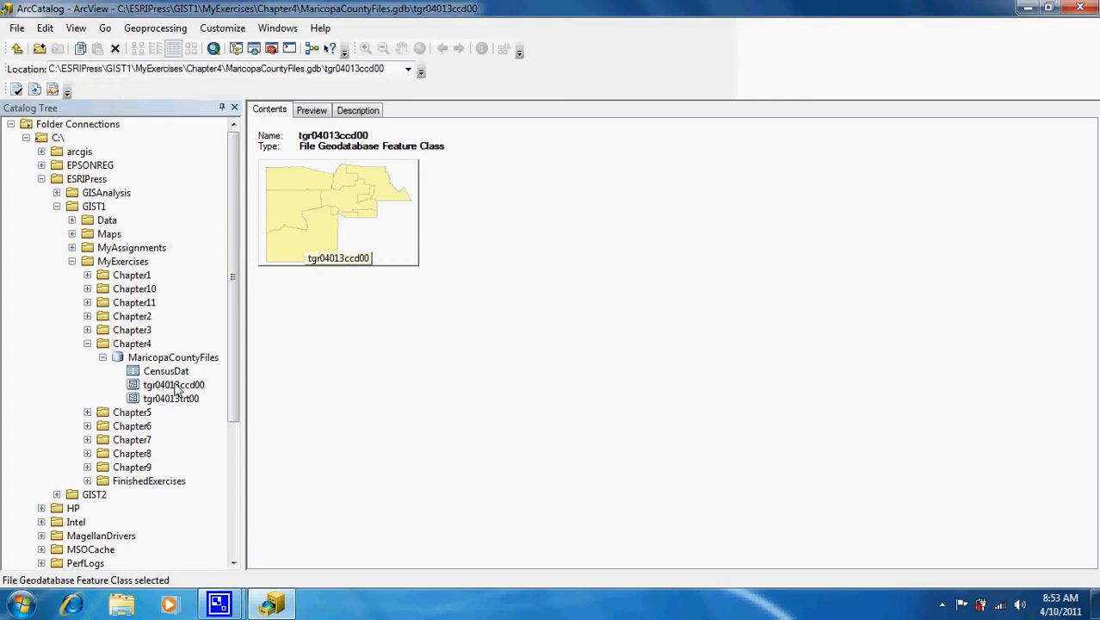
Rename the tgr04013ccd00 feature class to Cities.
right_click(177, 389)
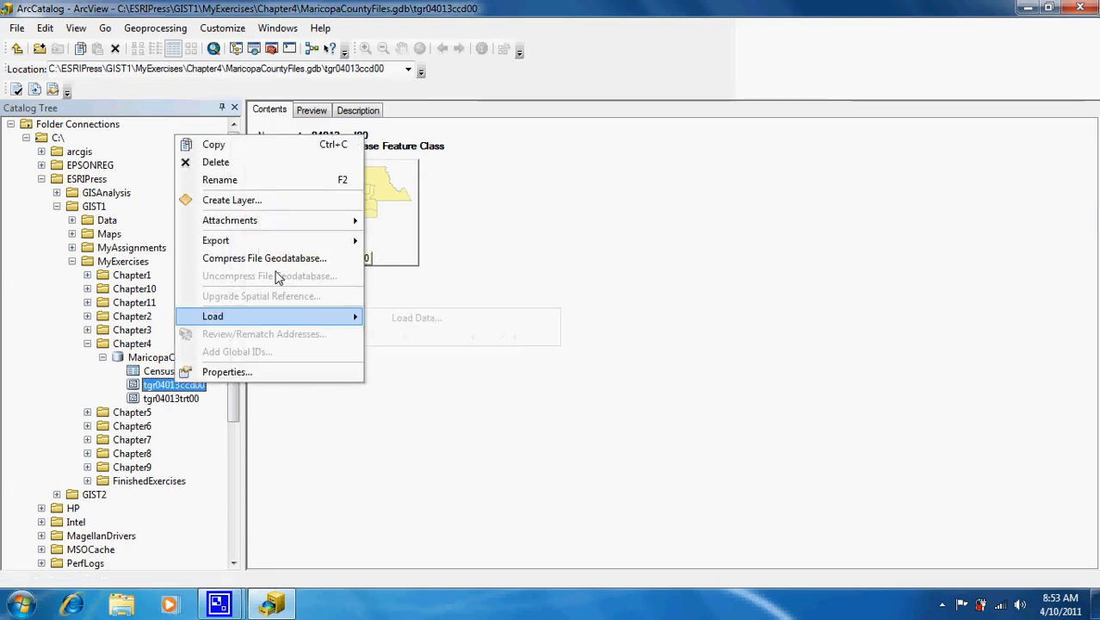
click(301, 181)
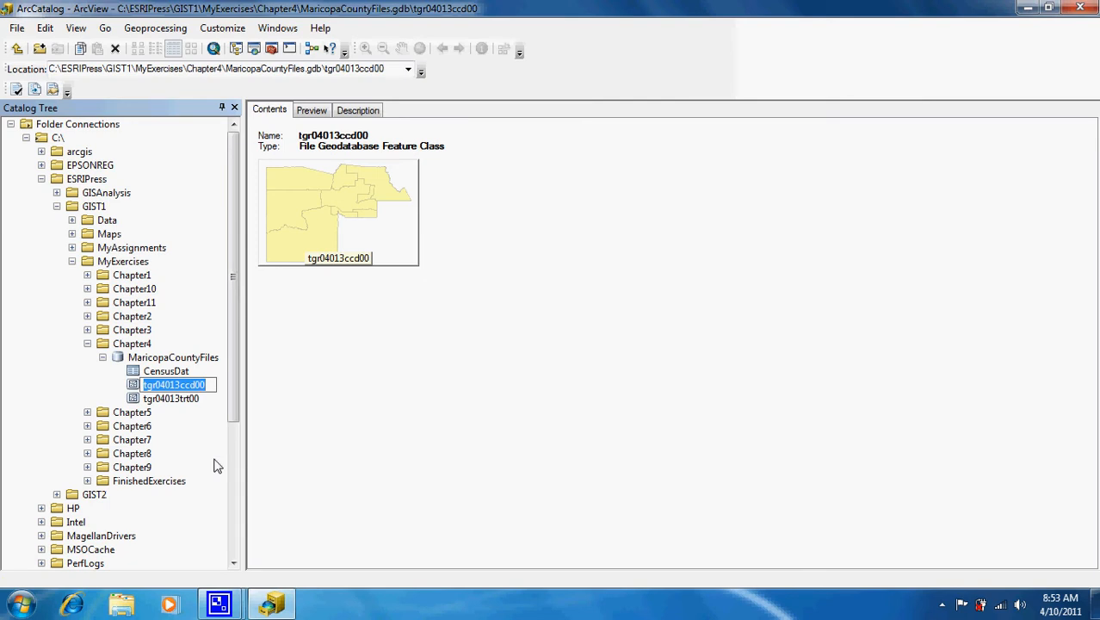
text(Cit)
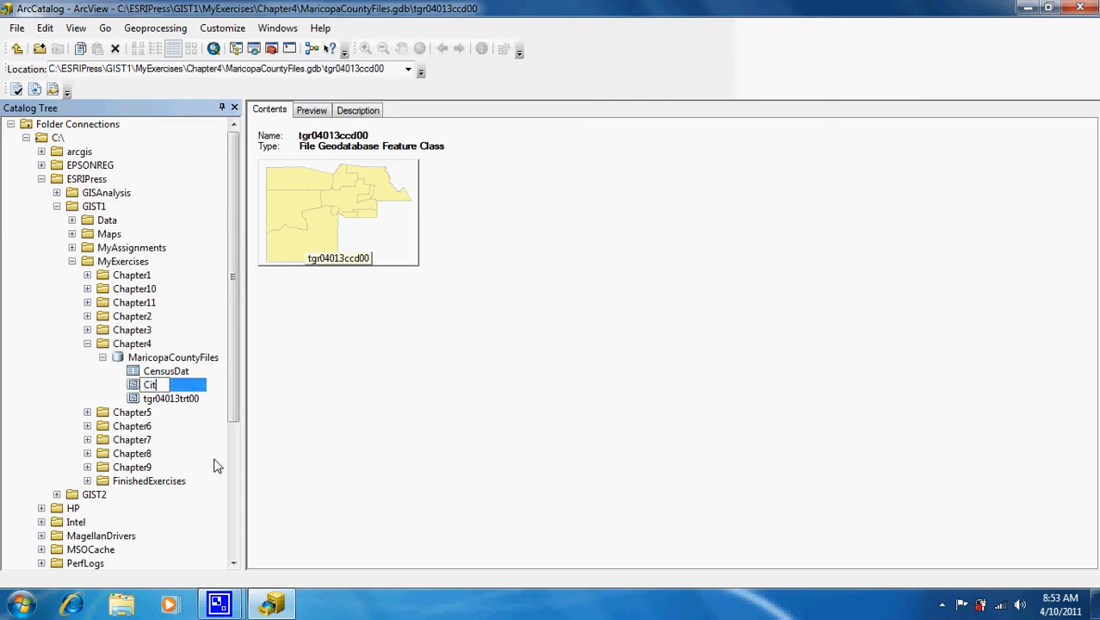
text(ies)
key(Return)
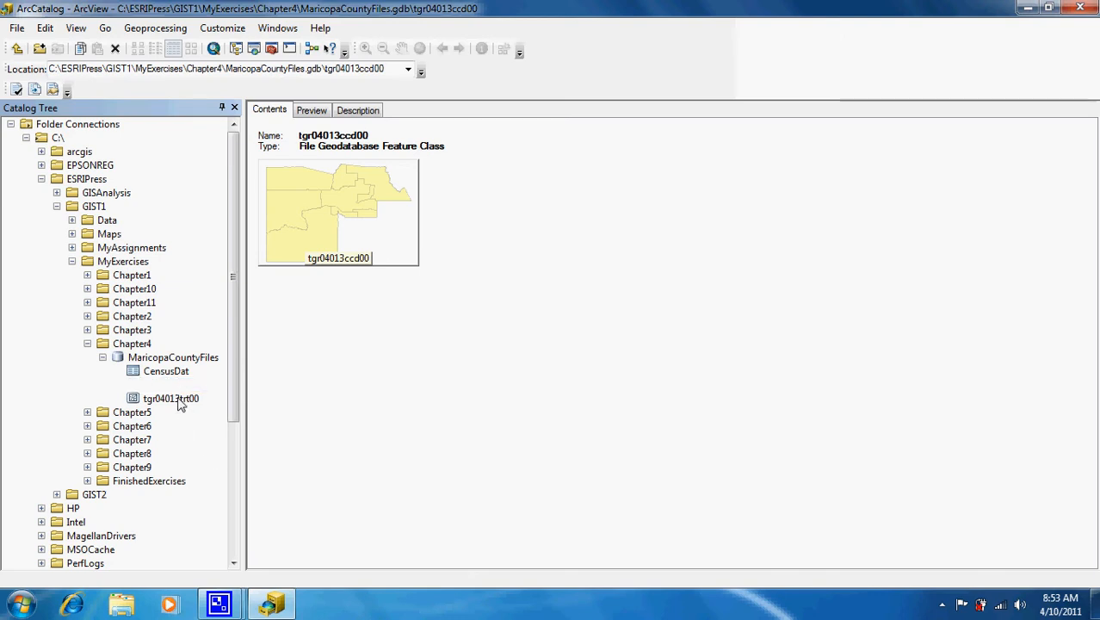
Rename the tgr04013trt00 feature class to Tracts.
click(179, 401)
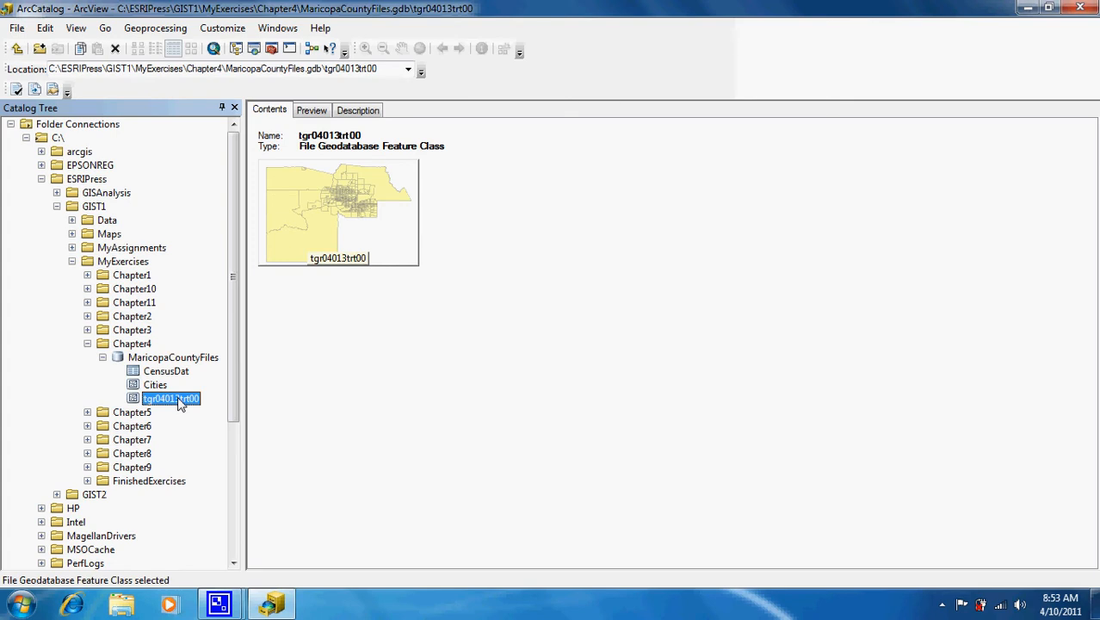
click(179, 401)
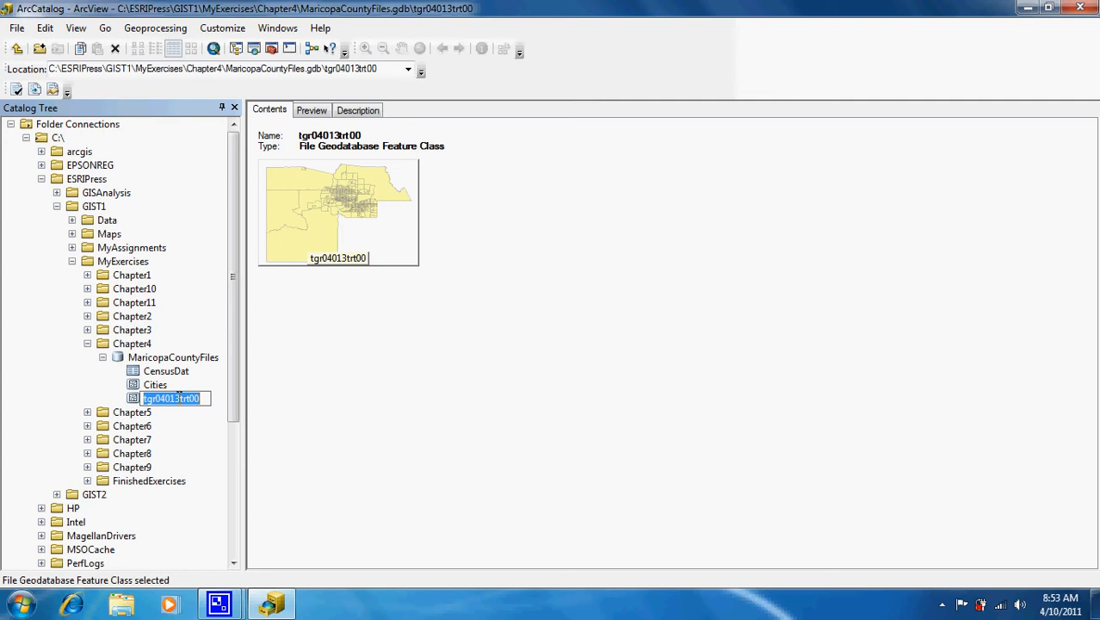
text(Tra)
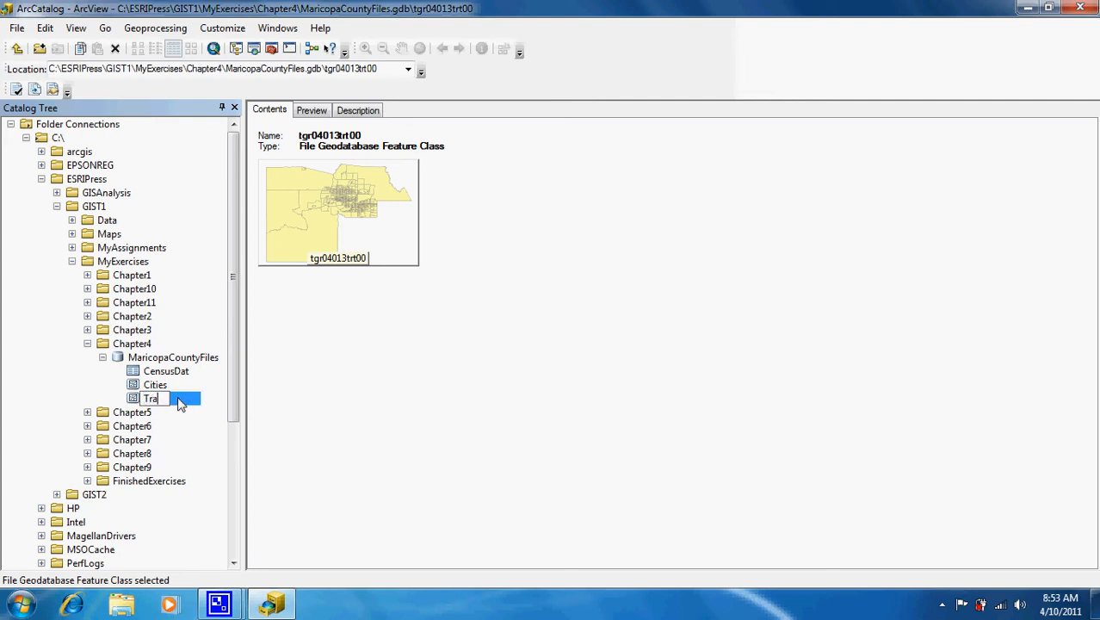
text(cts)
key(Return)
Rename the CensusDat table to CensusTractData, then select the Cities feature class.
click(168, 372)
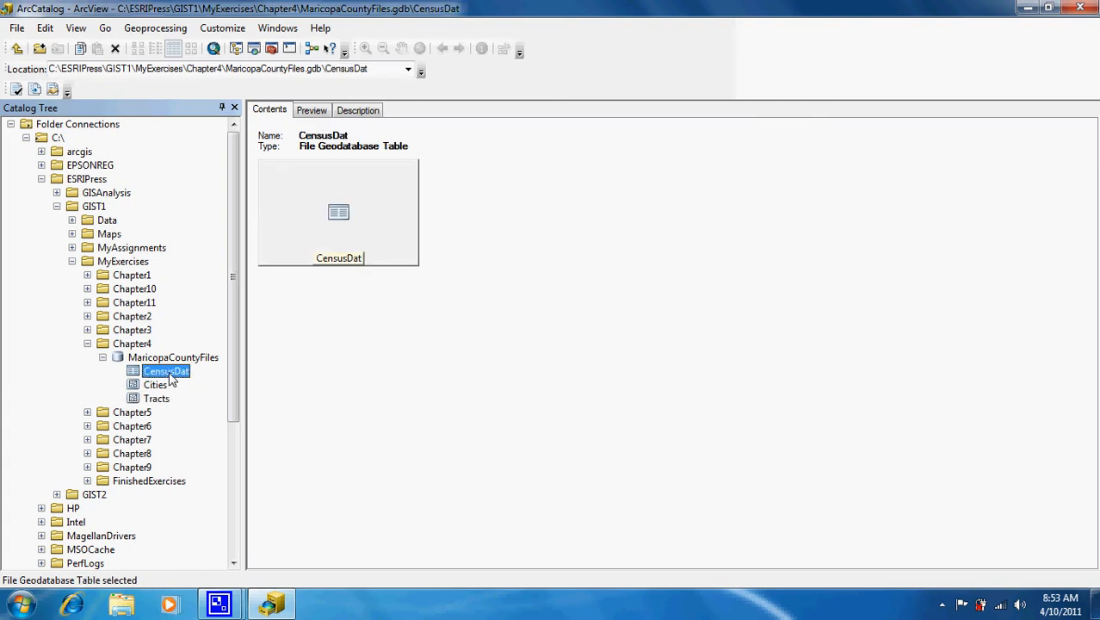
click(169, 373)
text(Cn)
text(nsus)
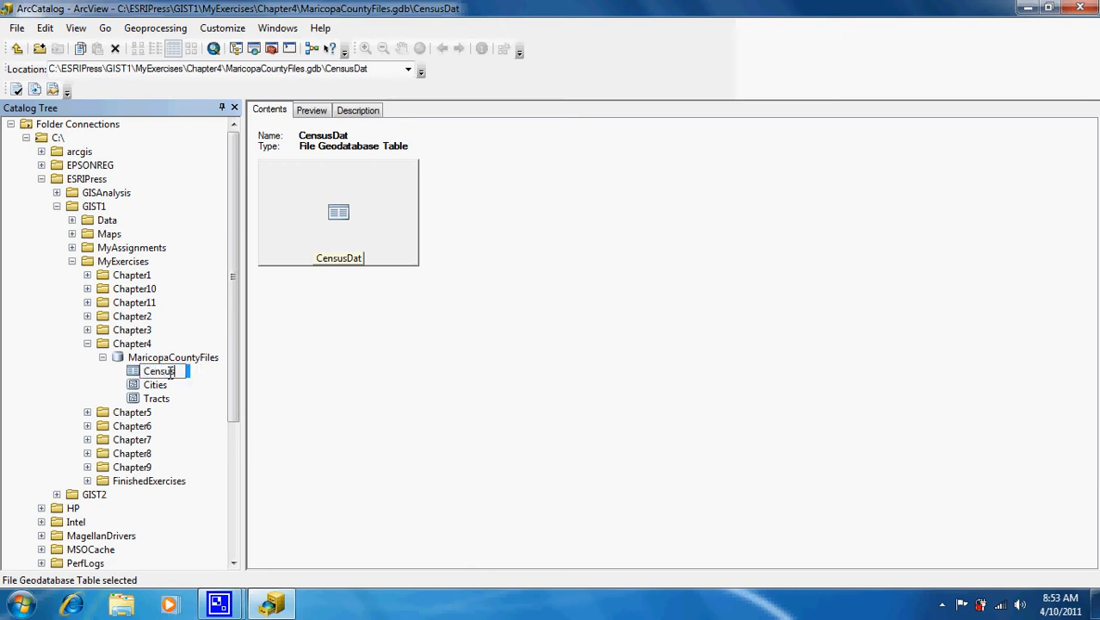
text(TractData)
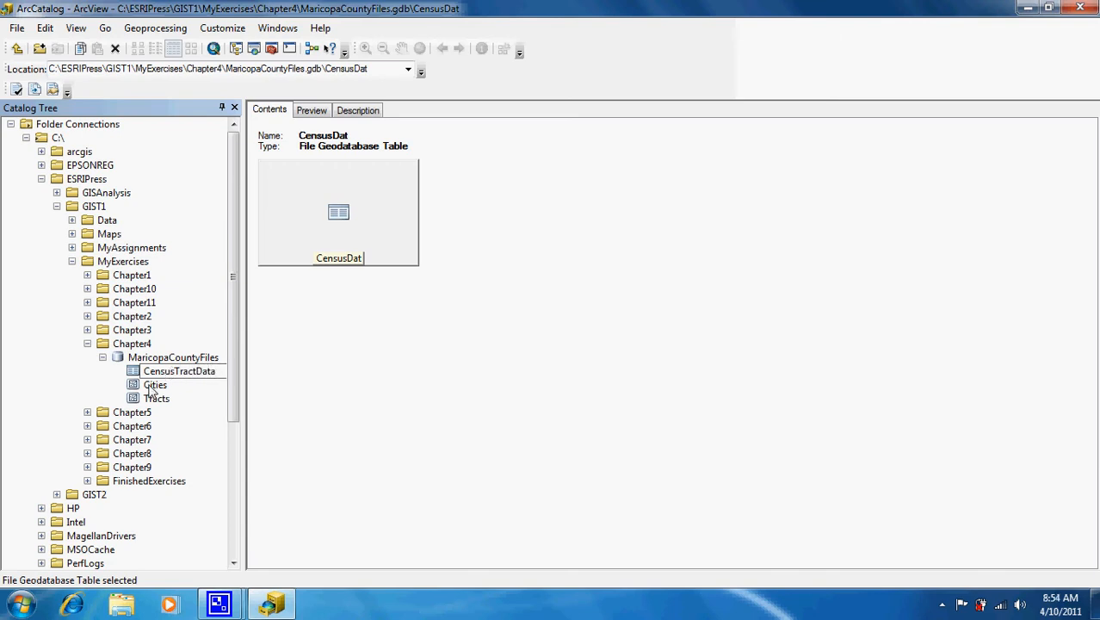
key(Return)
click(150, 386)
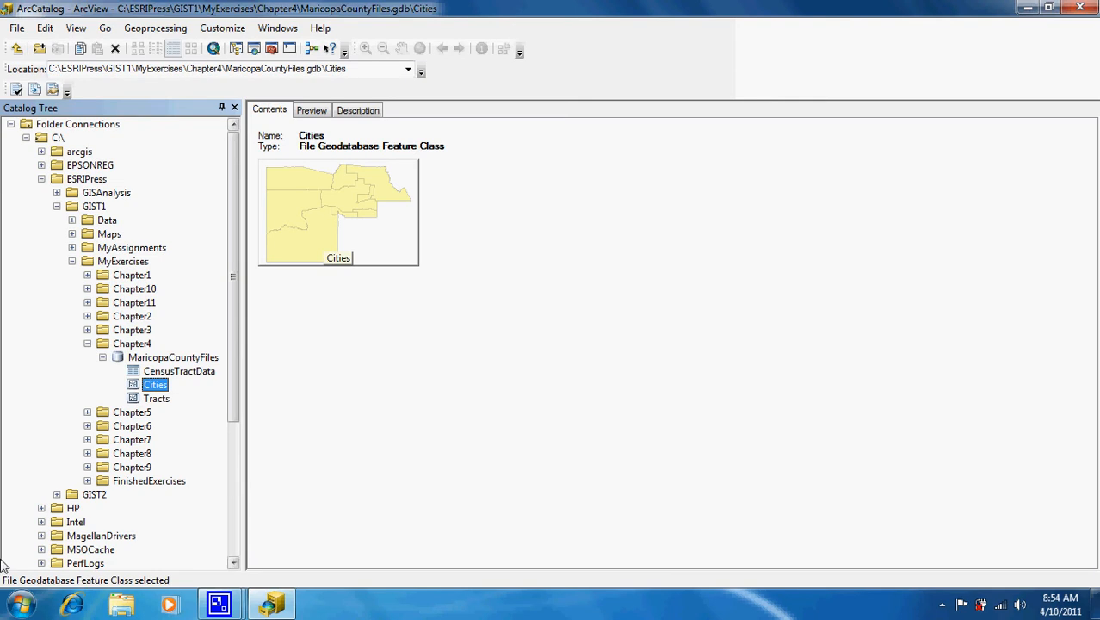
In Windows Explorer, open C:\ESRIPress\GIST1\MyExercises\Chapter4\MaricopaCountyFiles.gdb, review its files, then close it.
click(17, 607)
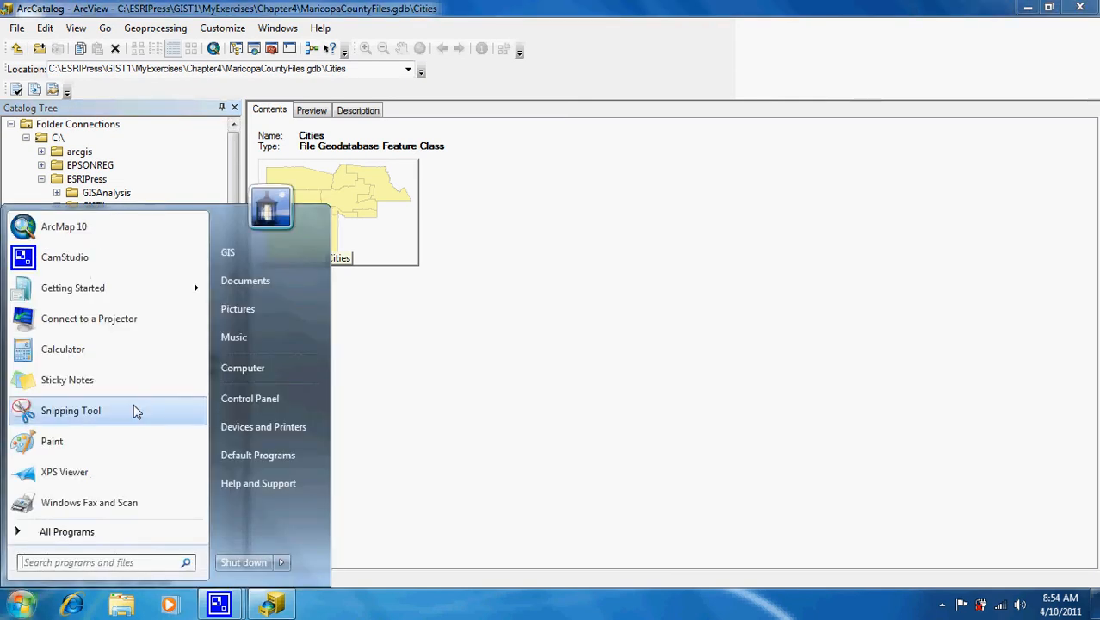
click(245, 368)
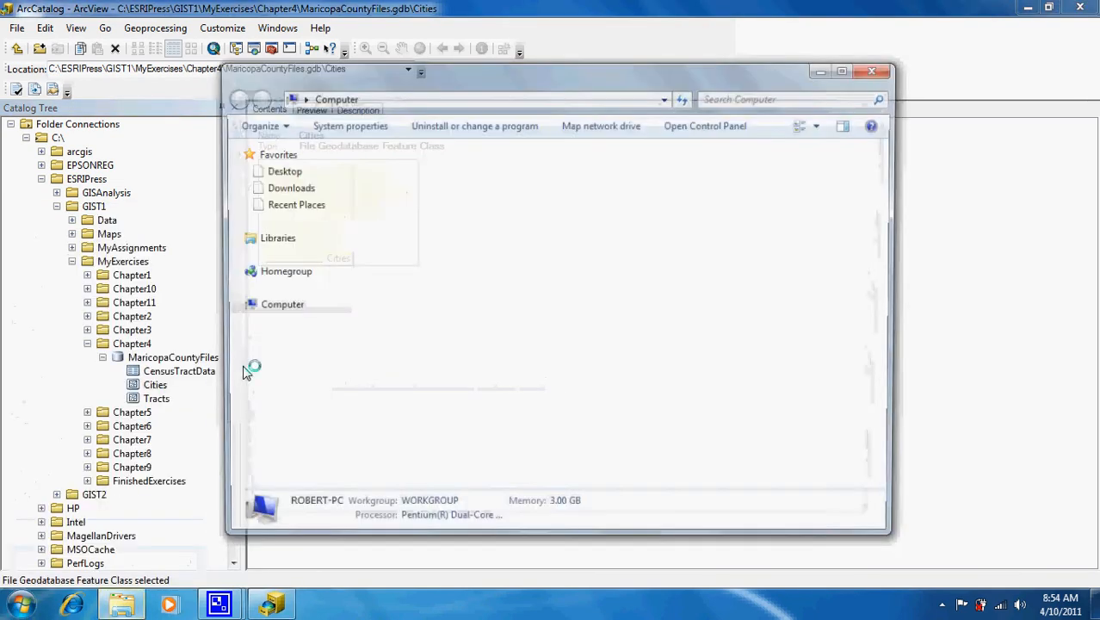
double_click(427, 182)
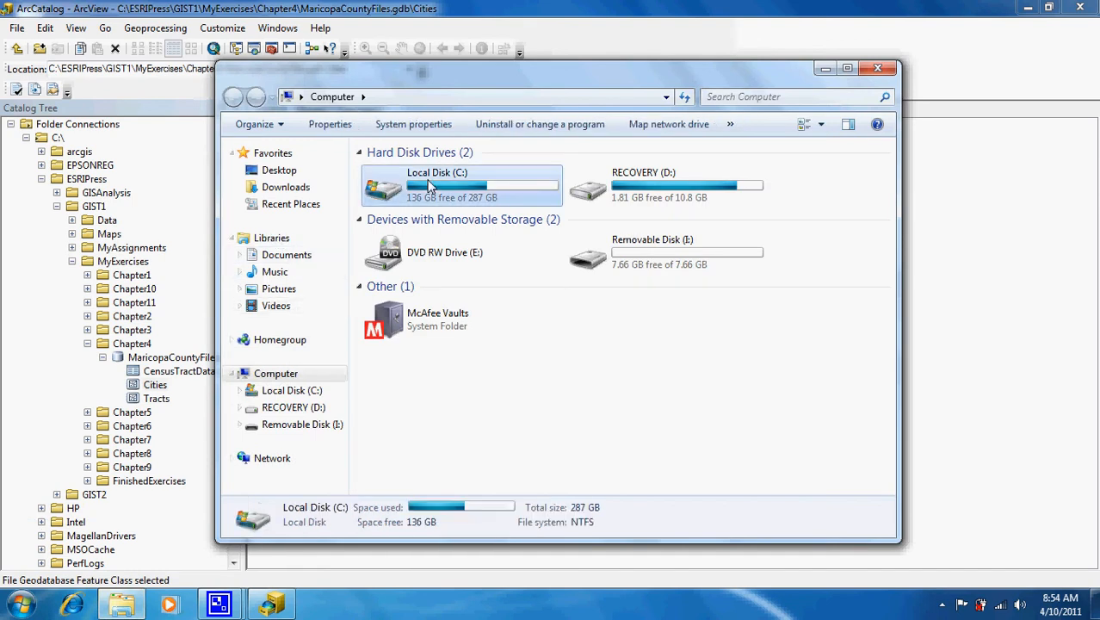
double_click(400, 205)
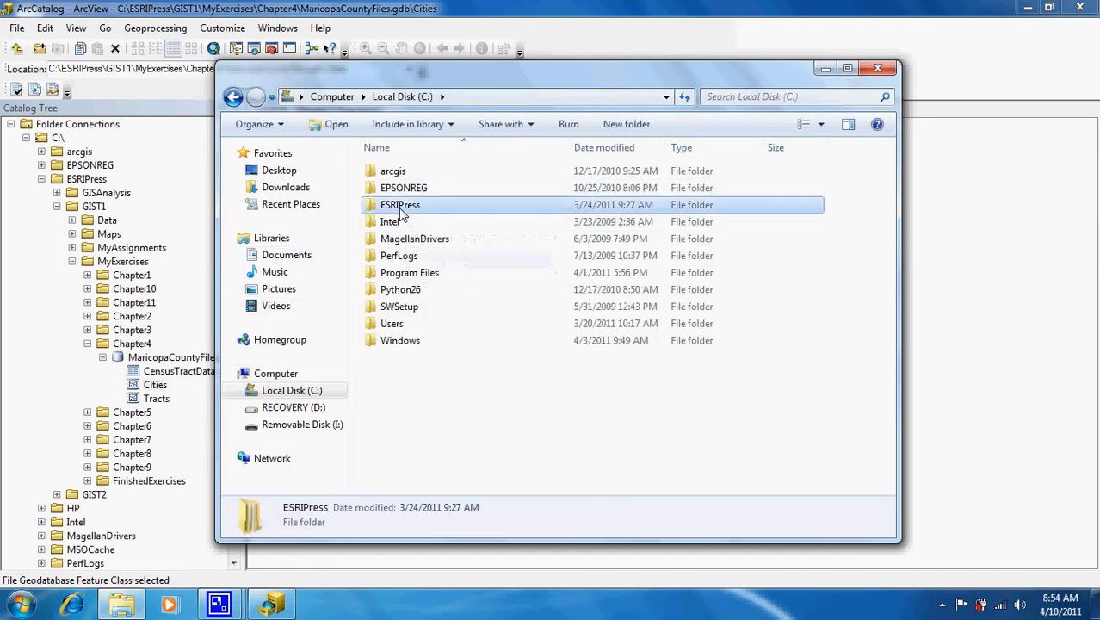
double_click(399, 191)
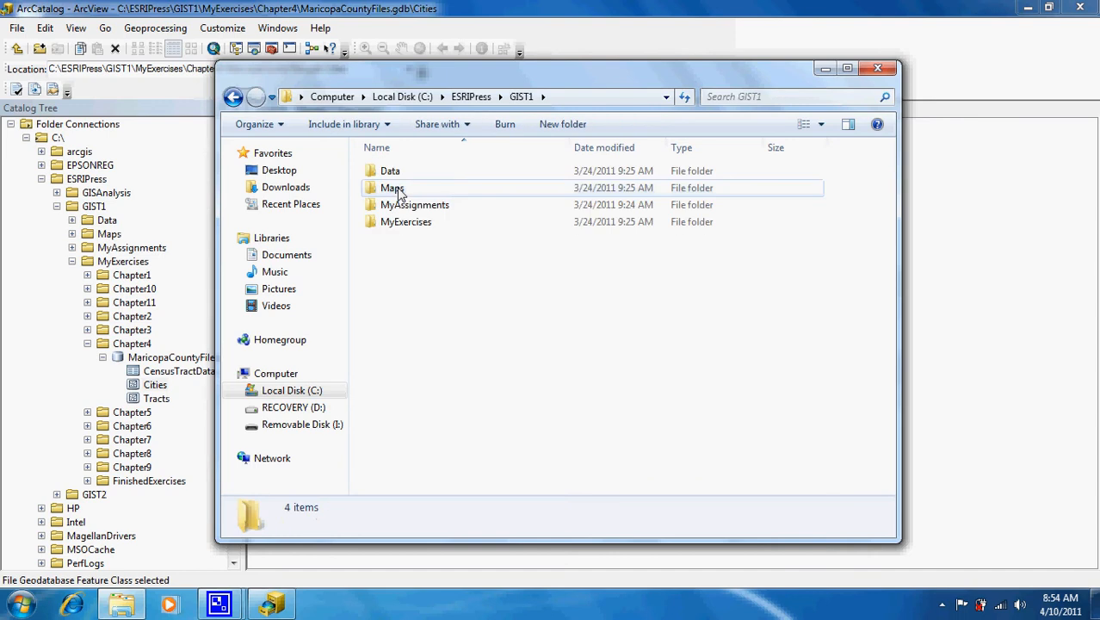
double_click(398, 222)
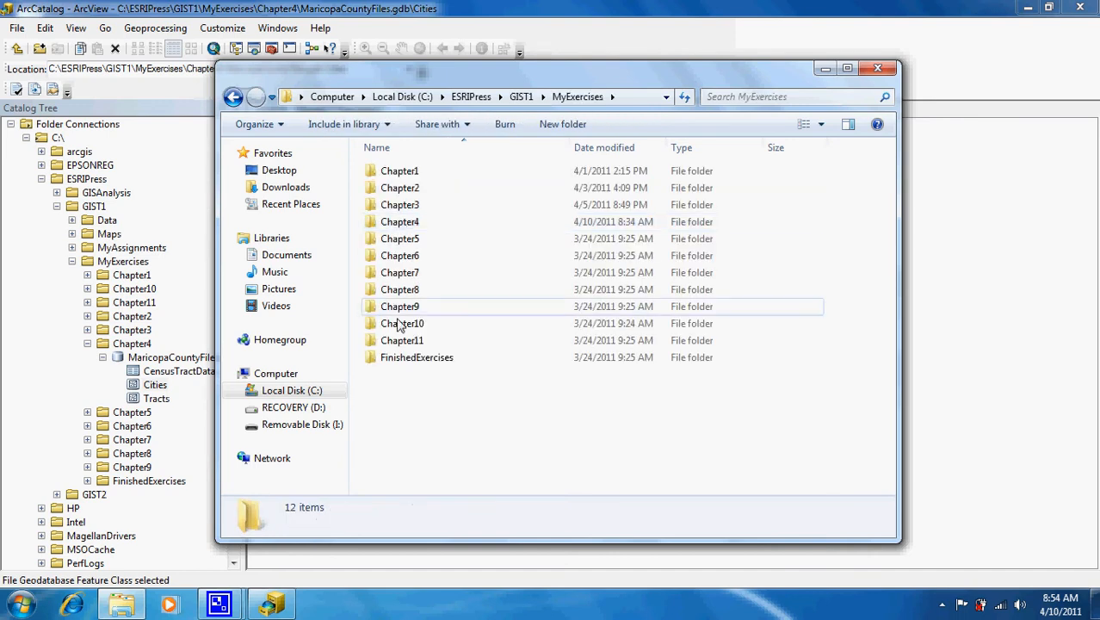
double_click(403, 225)
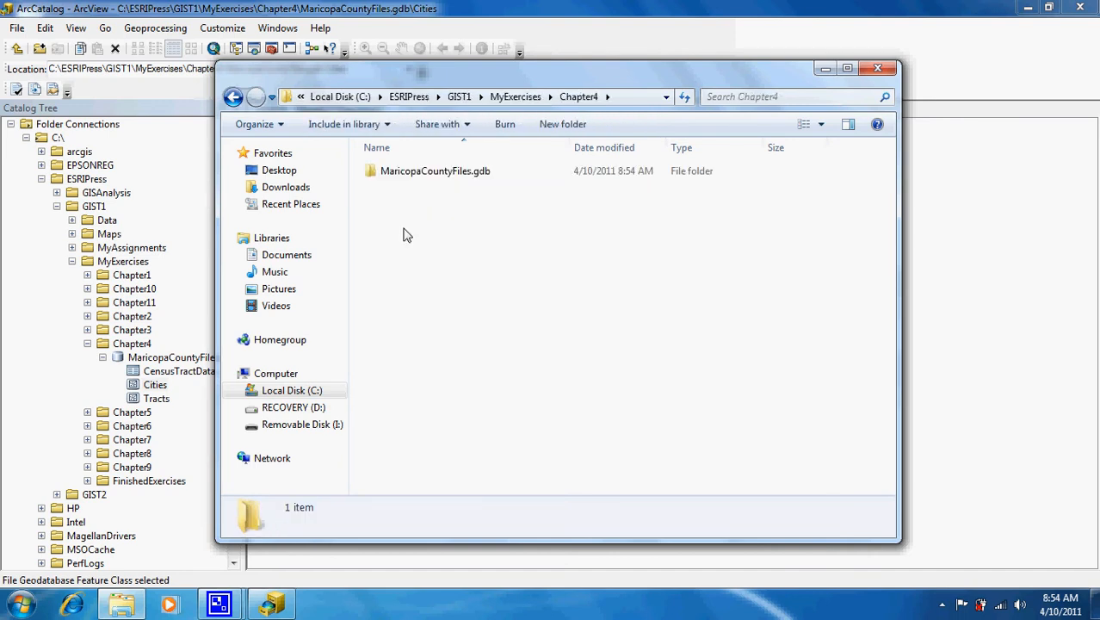
double_click(424, 174)
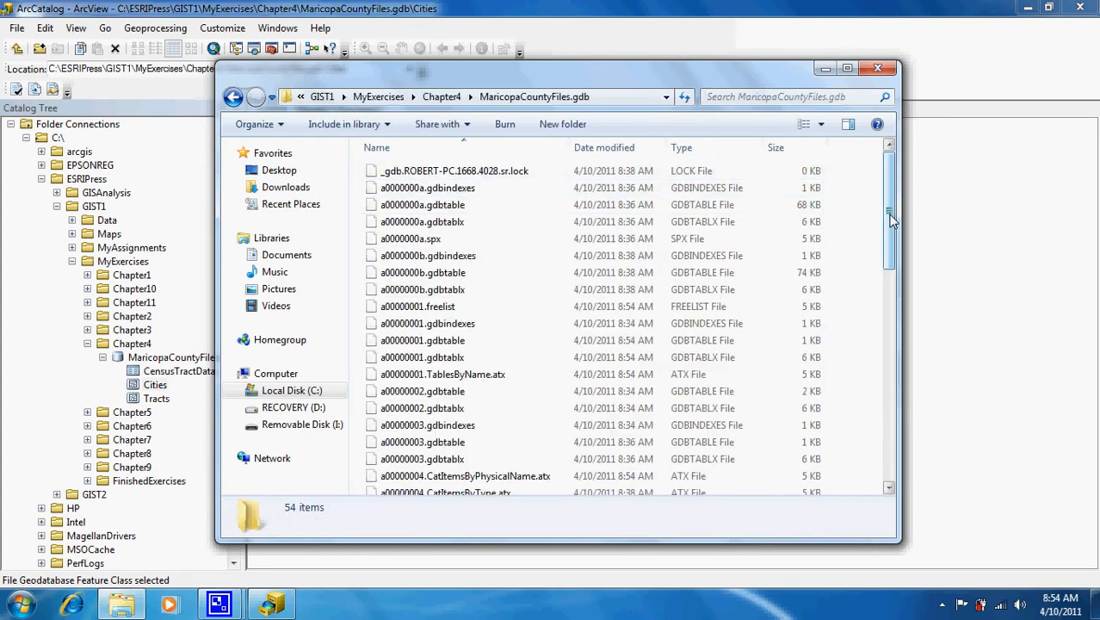
drag(892, 221, 895, 463)
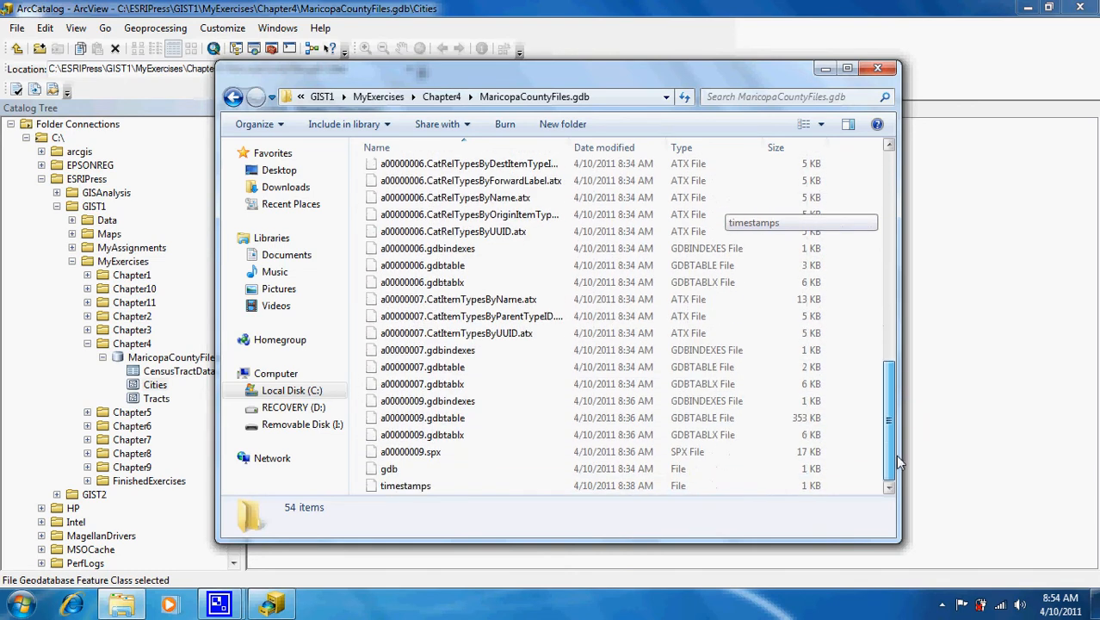
click(880, 68)
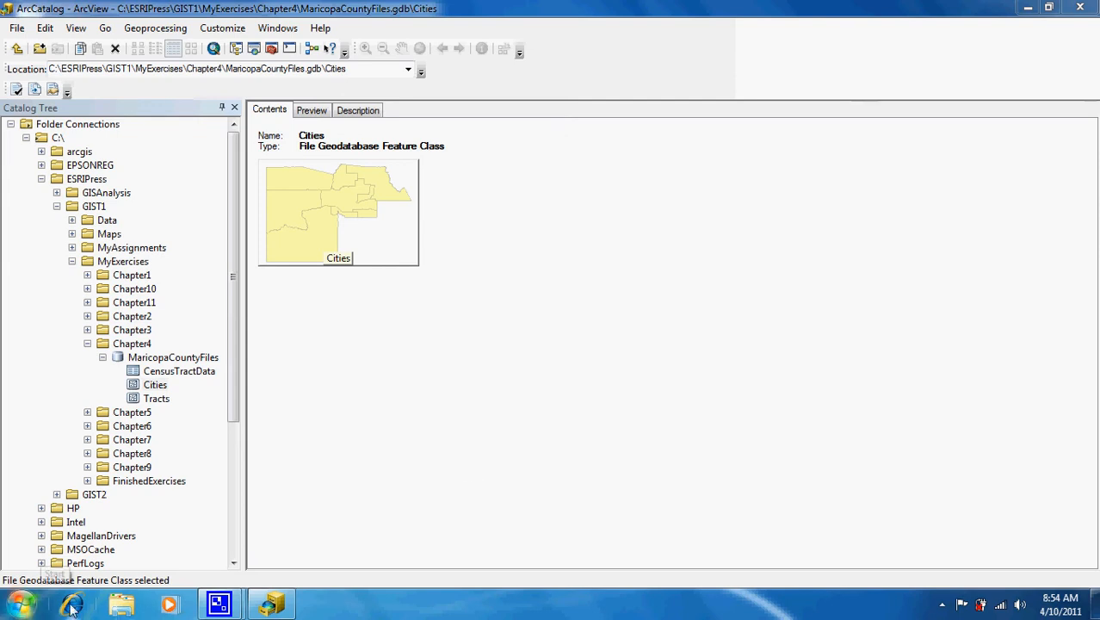
In Windows Explorer, browse to C:\ESRIPress\GIST1\MyExercises.
click(17, 606)
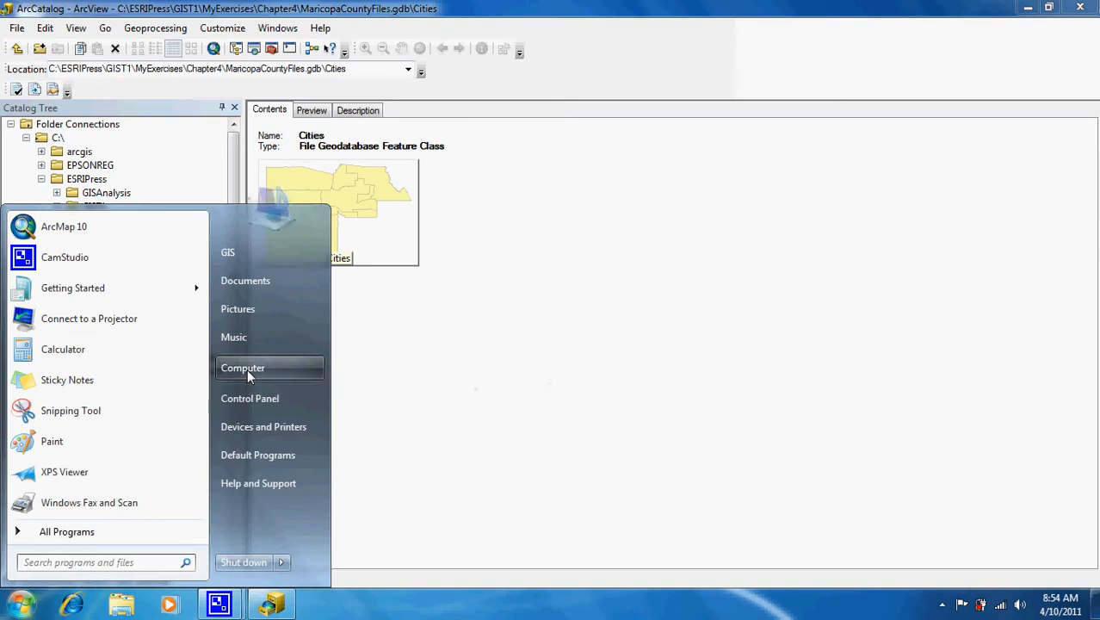
click(247, 369)
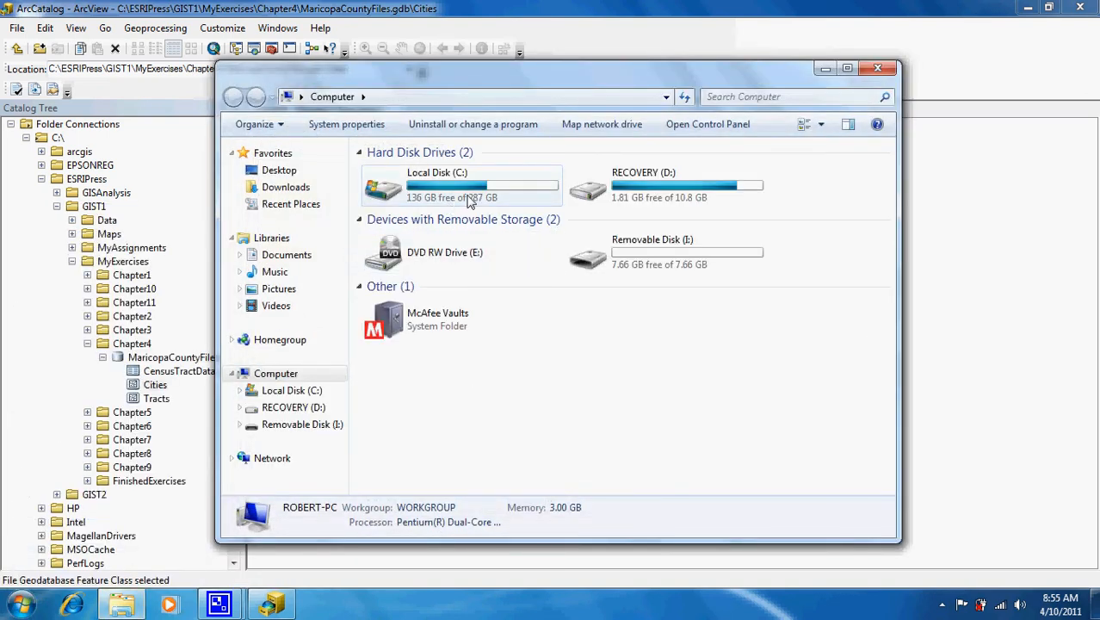
double_click(471, 198)
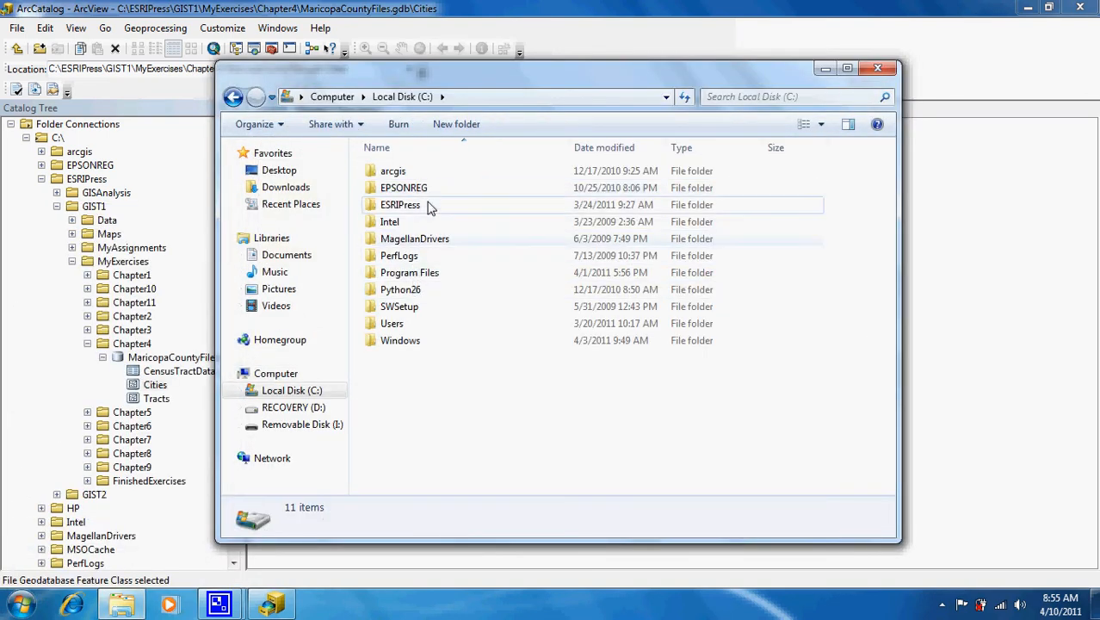
double_click(414, 206)
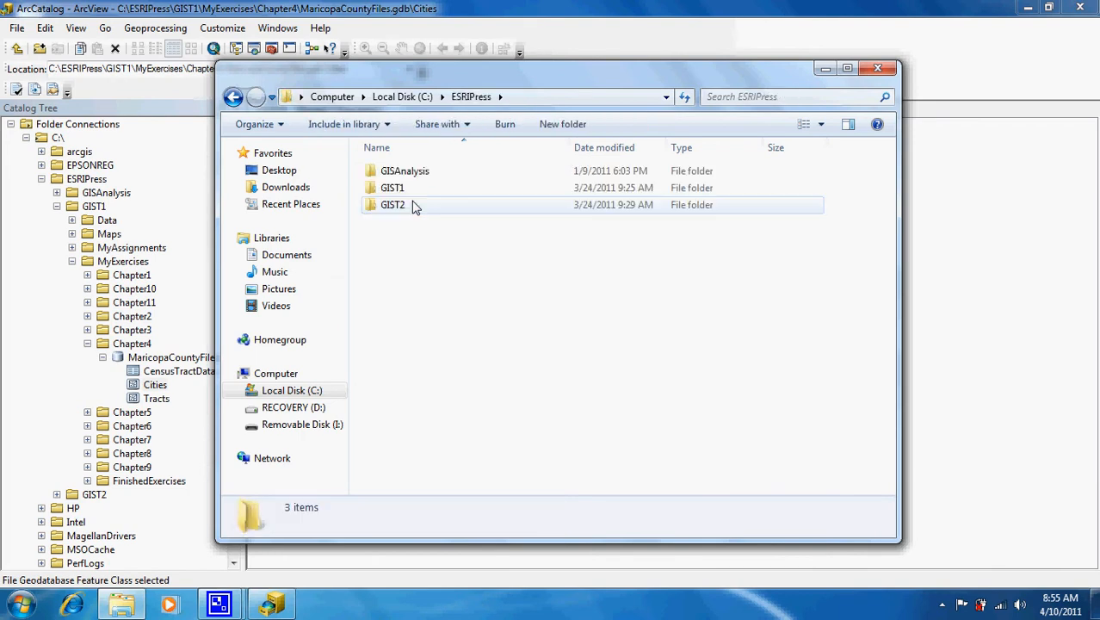
double_click(401, 194)
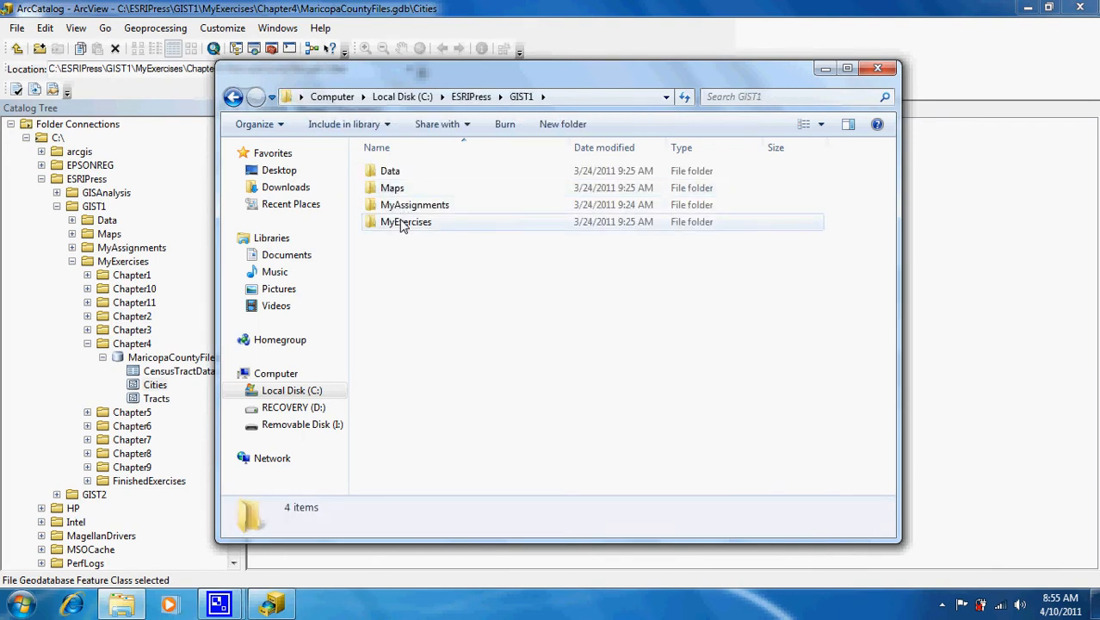
double_click(400, 222)
Check Chapter4's properties, which show 1.20 MB with 54 files, then close them.
click(402, 223)
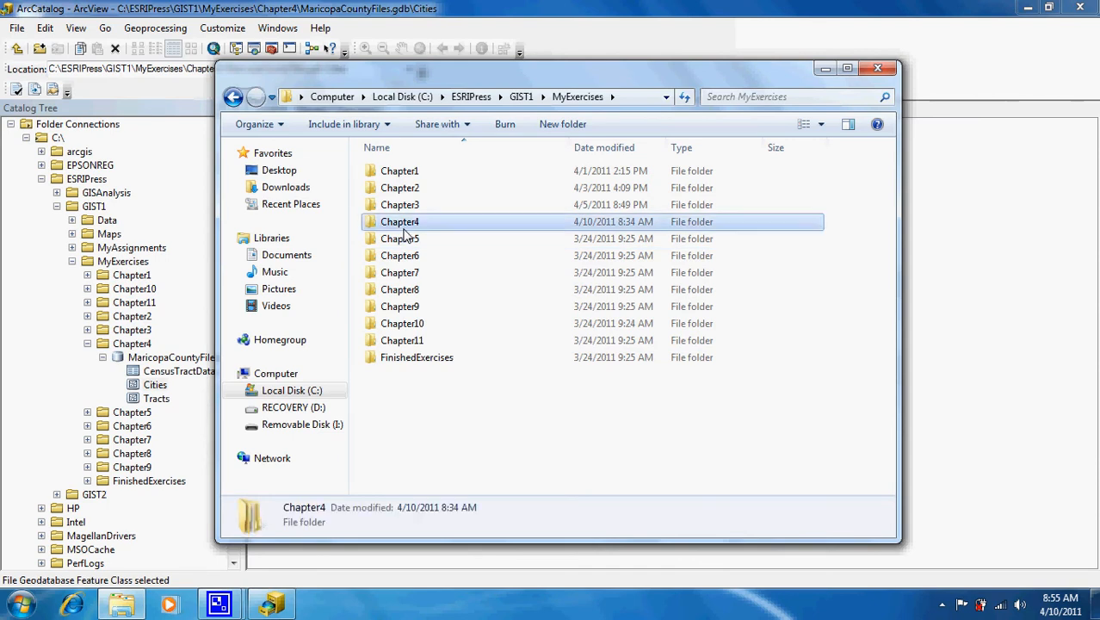
right_click(402, 226)
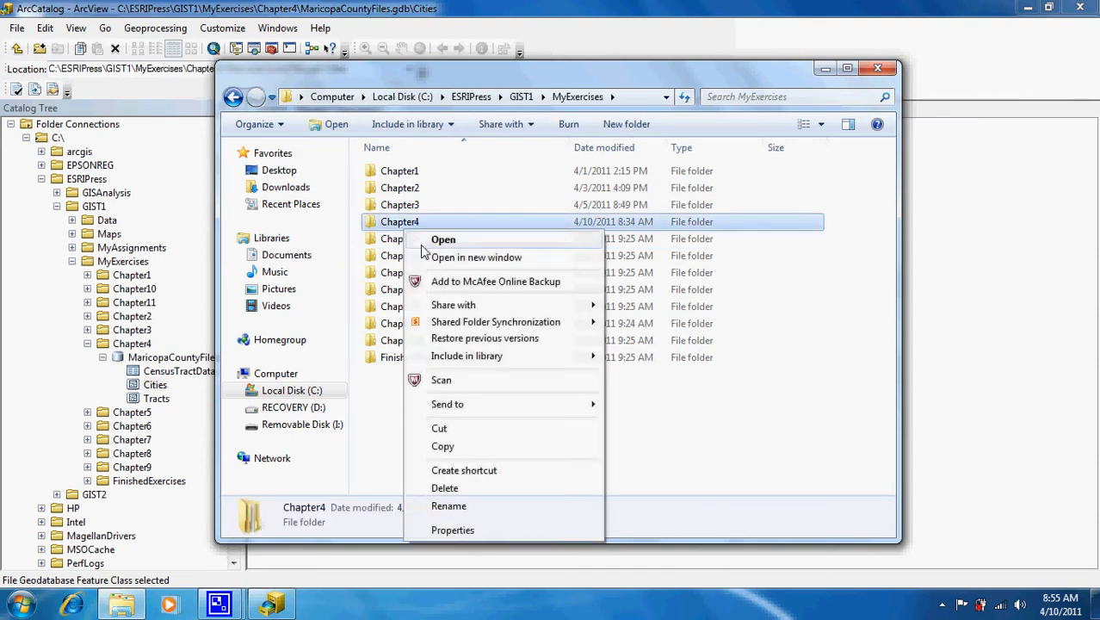
click(482, 529)
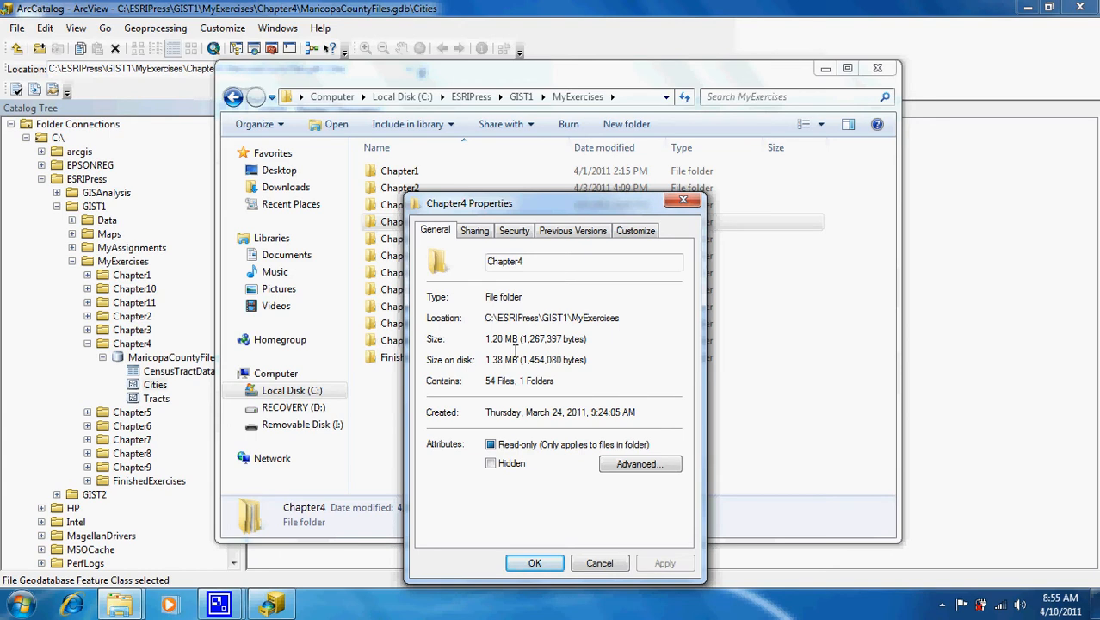
click(684, 200)
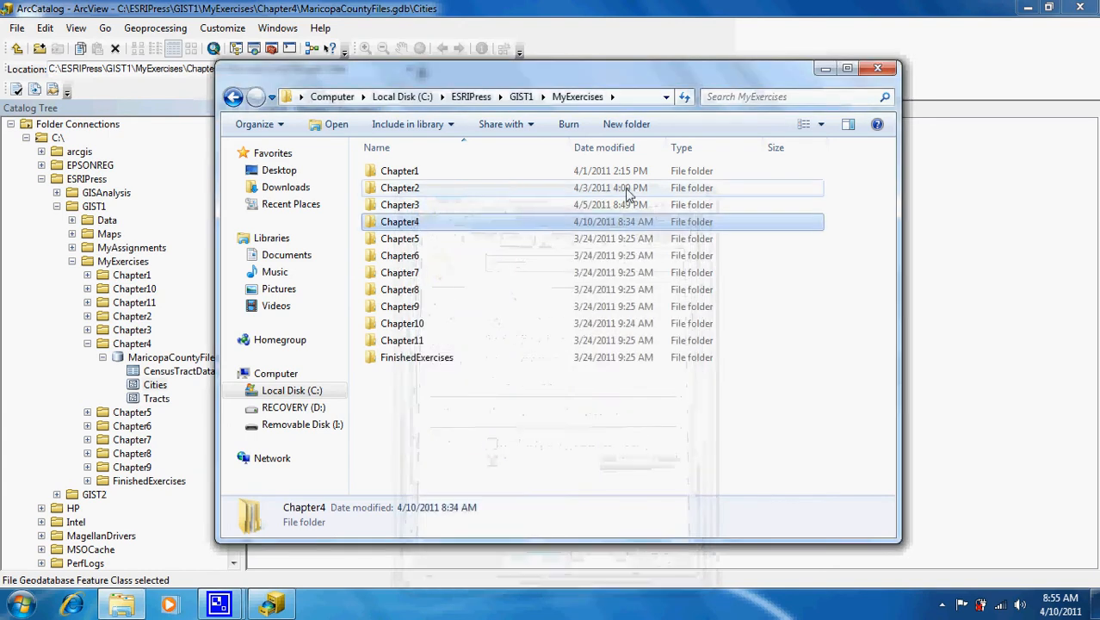
In Chapter4, confirm MaricopaCountyFiles.gdb is 1.20 MB with 54 files, then close Explorer.
double_click(433, 221)
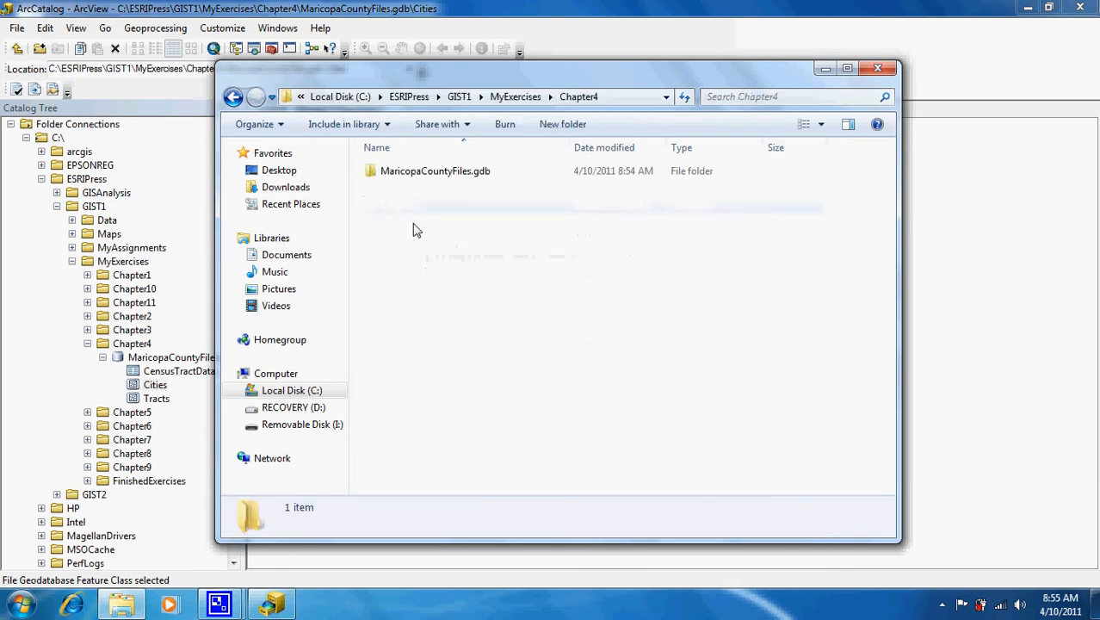
right_click(430, 171)
click(472, 474)
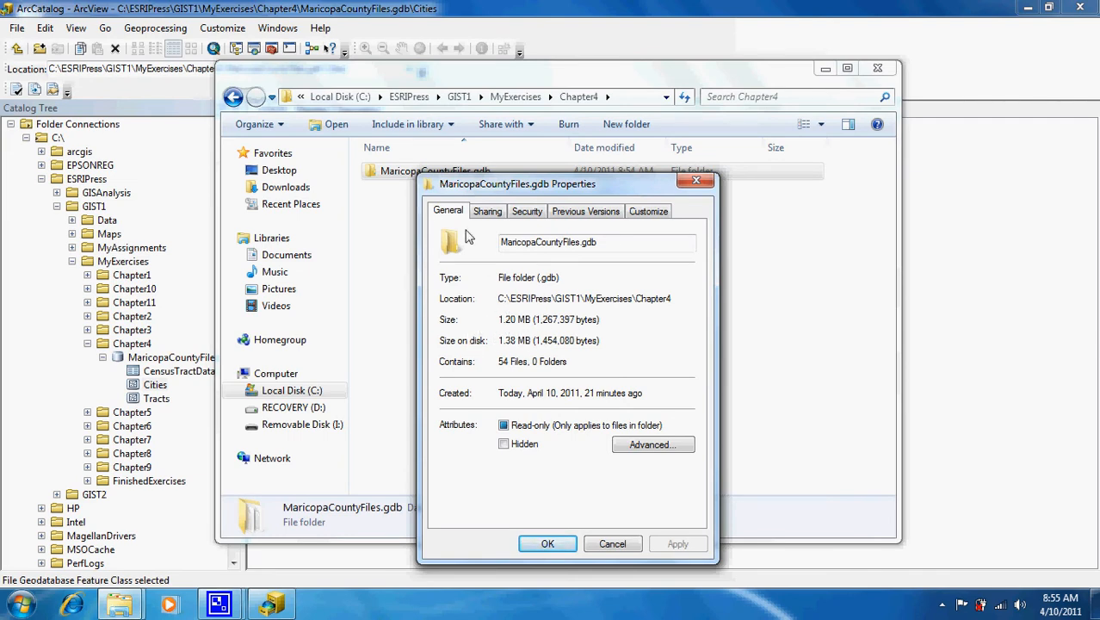
click(696, 181)
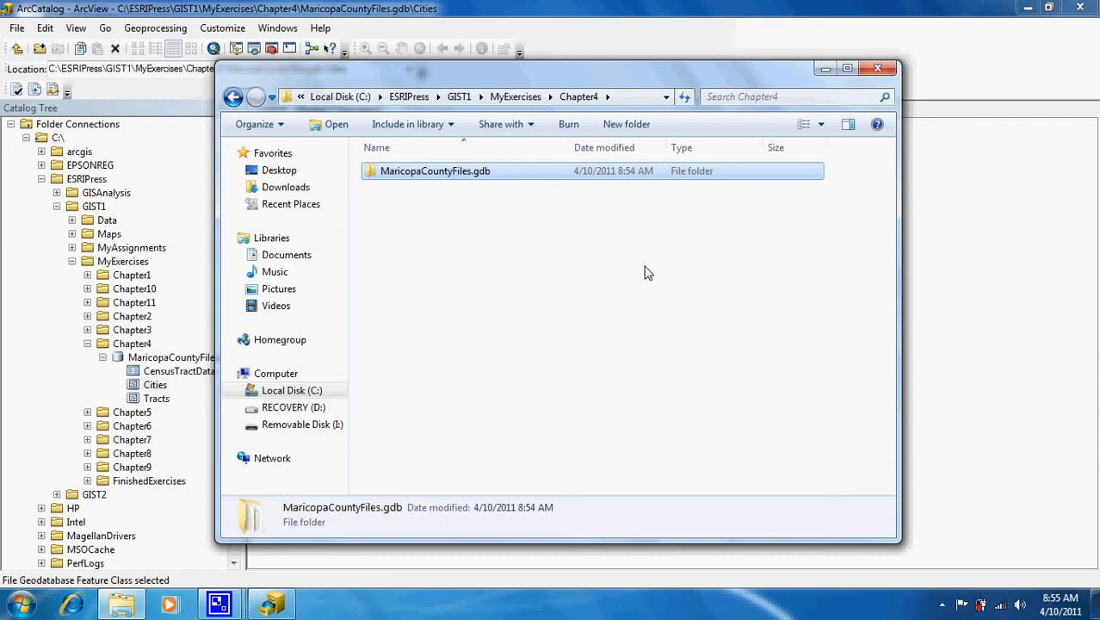
click(878, 68)
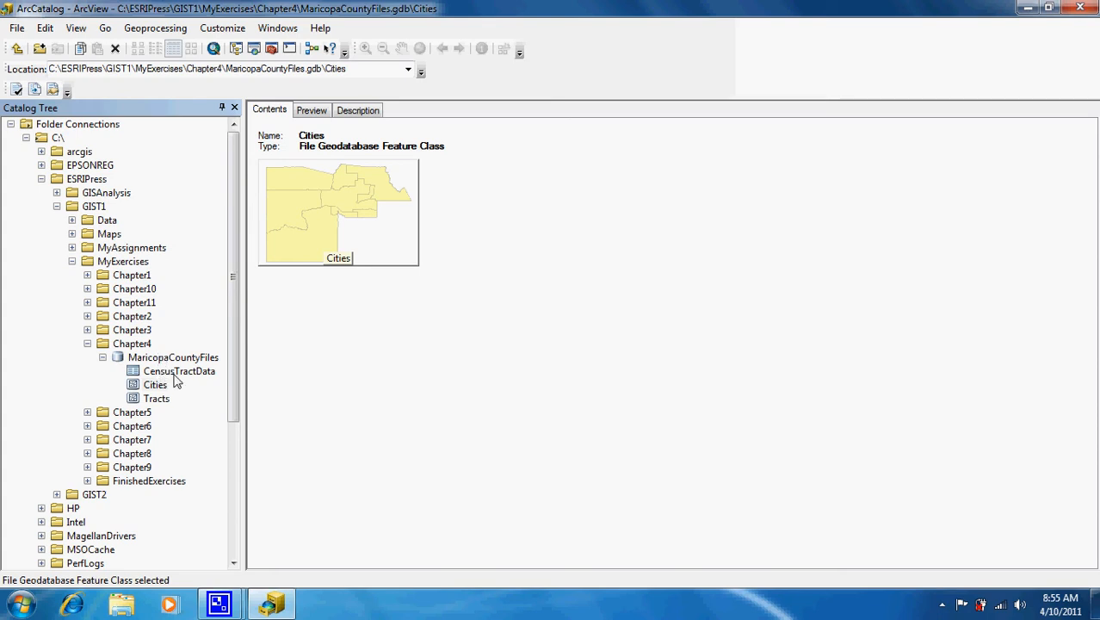
Launch Compress File Geodatabase from the MaricopaCountyFiles geodatabase's context menu.
right_click(169, 358)
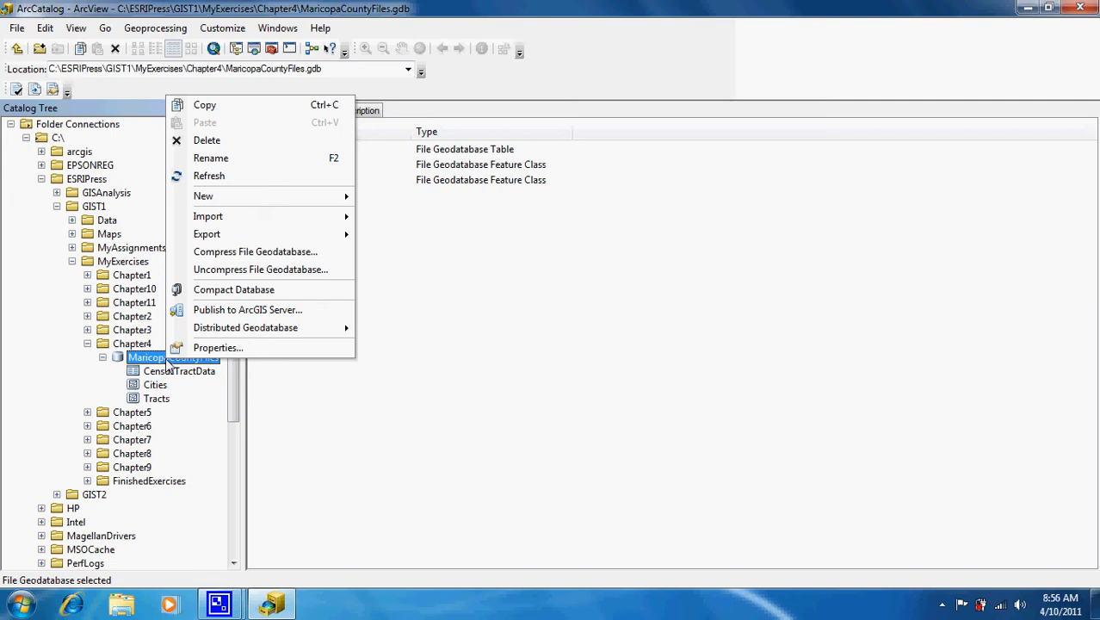
click(272, 251)
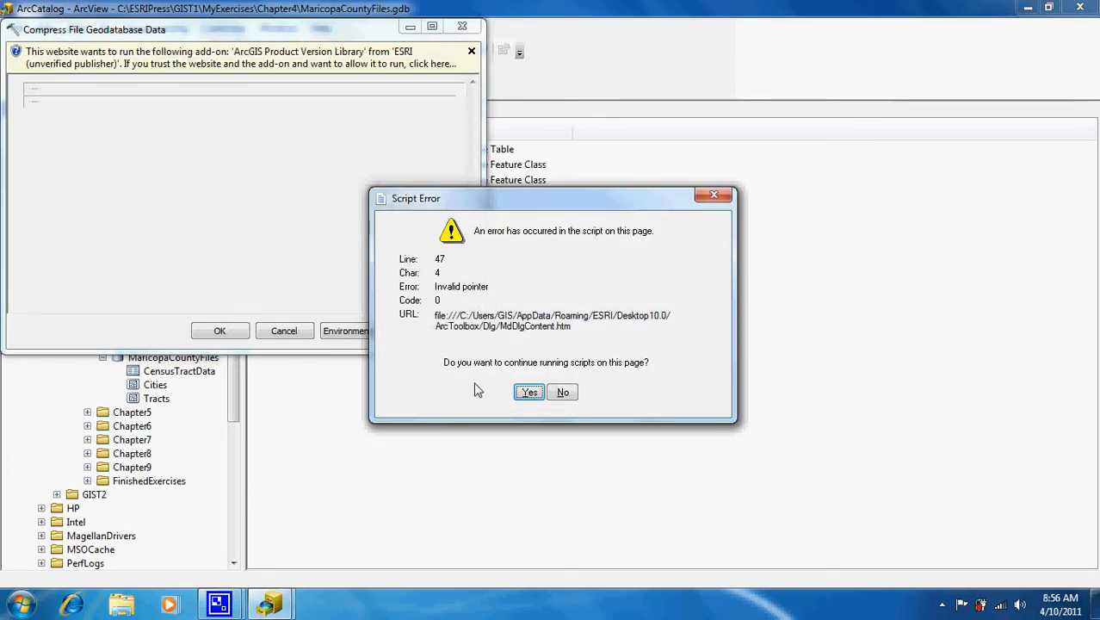
Get past the script errors, allow the ArcGIS ActiveX add-on twice, then run the compression on MaricopaCountyFiles.gdb.
click(527, 393)
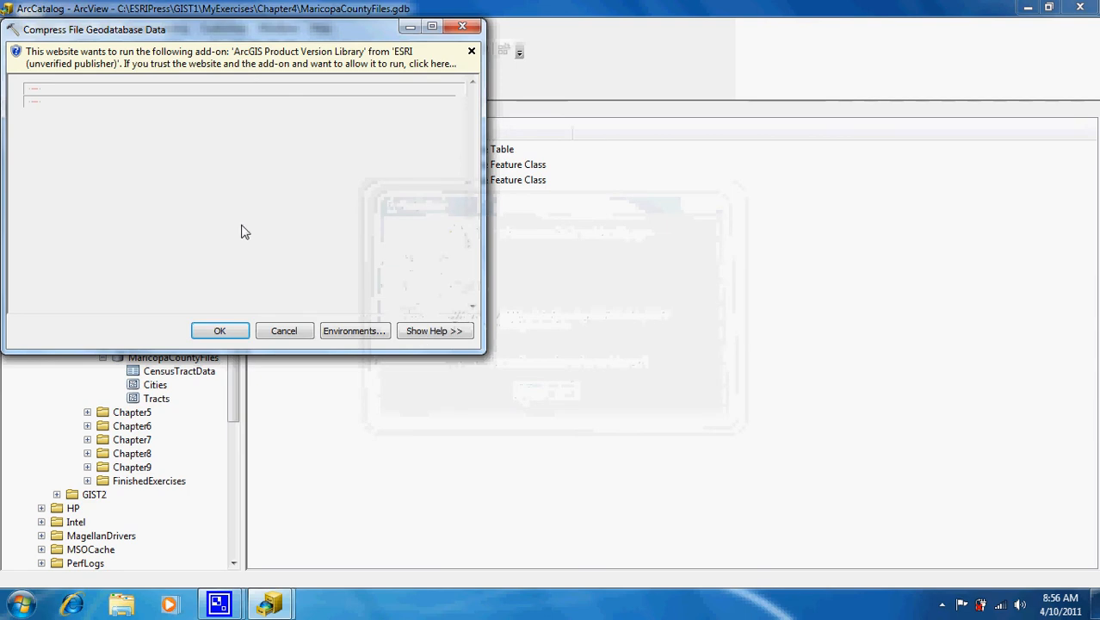
click(192, 57)
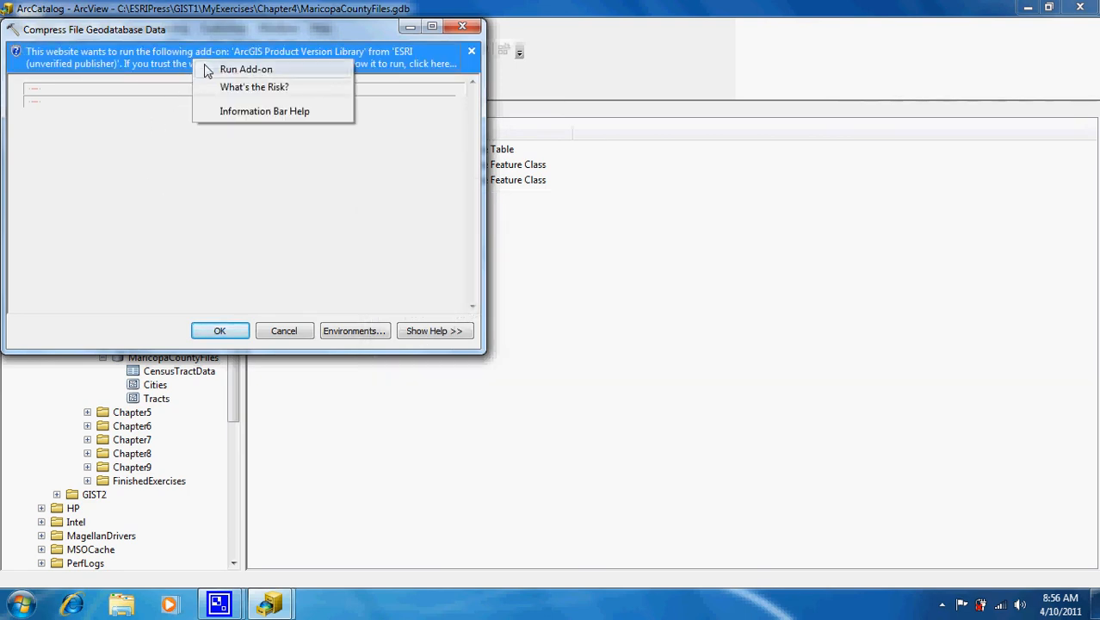
click(209, 70)
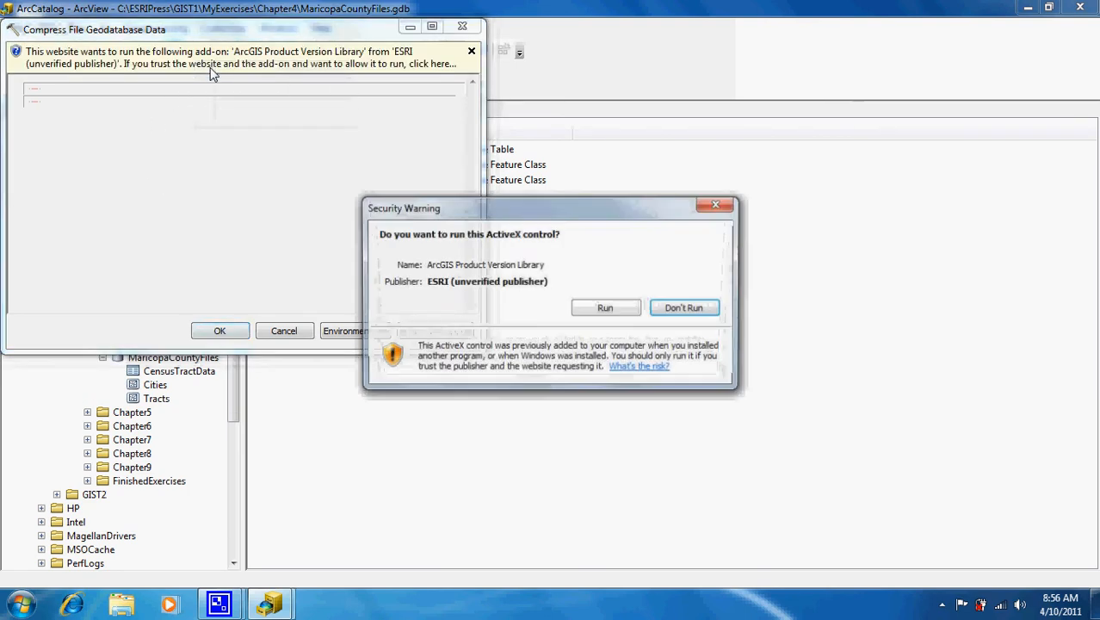
click(584, 313)
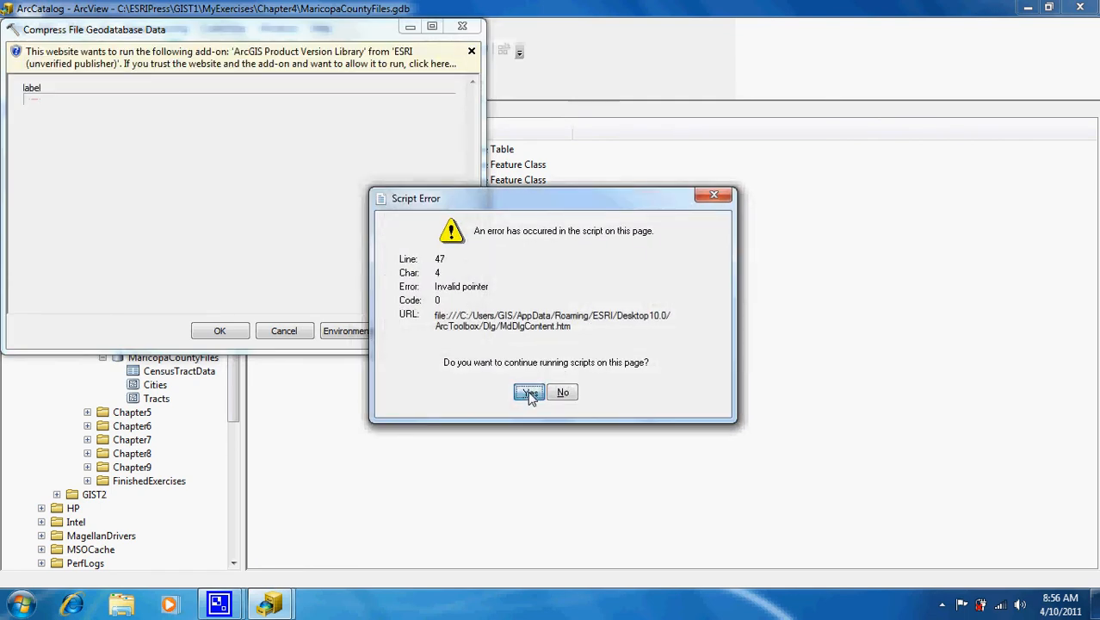
click(529, 393)
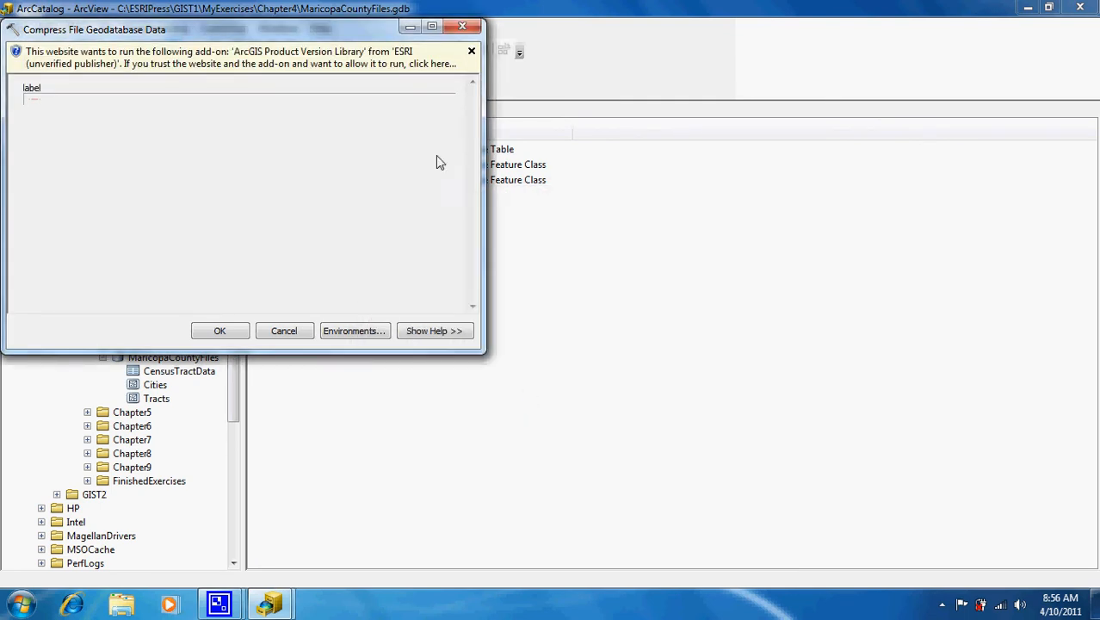
click(301, 69)
click(331, 75)
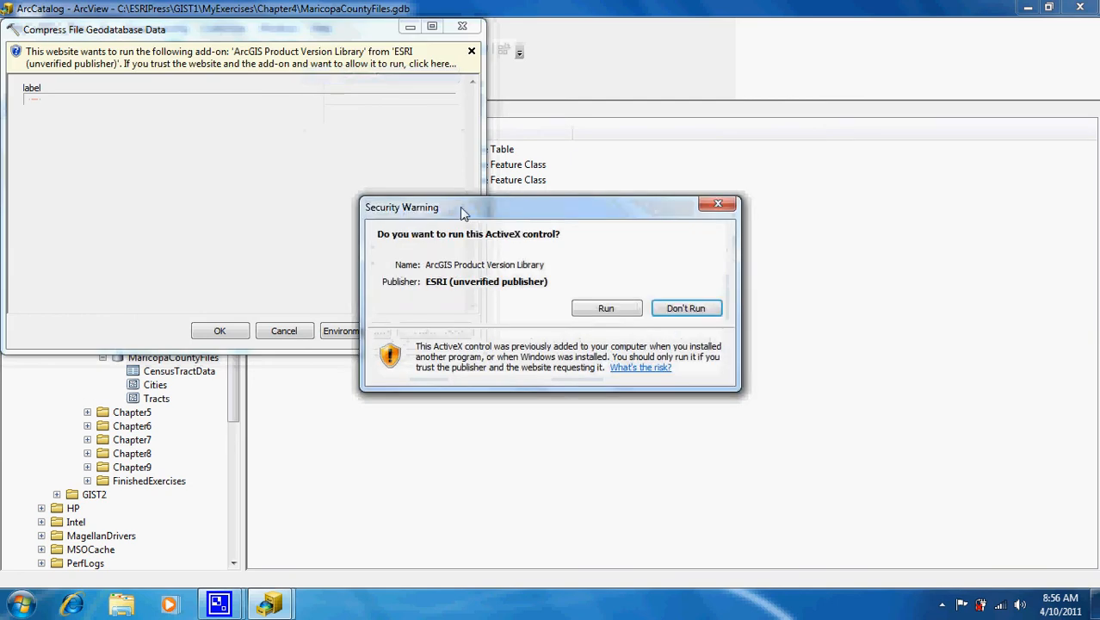
click(584, 311)
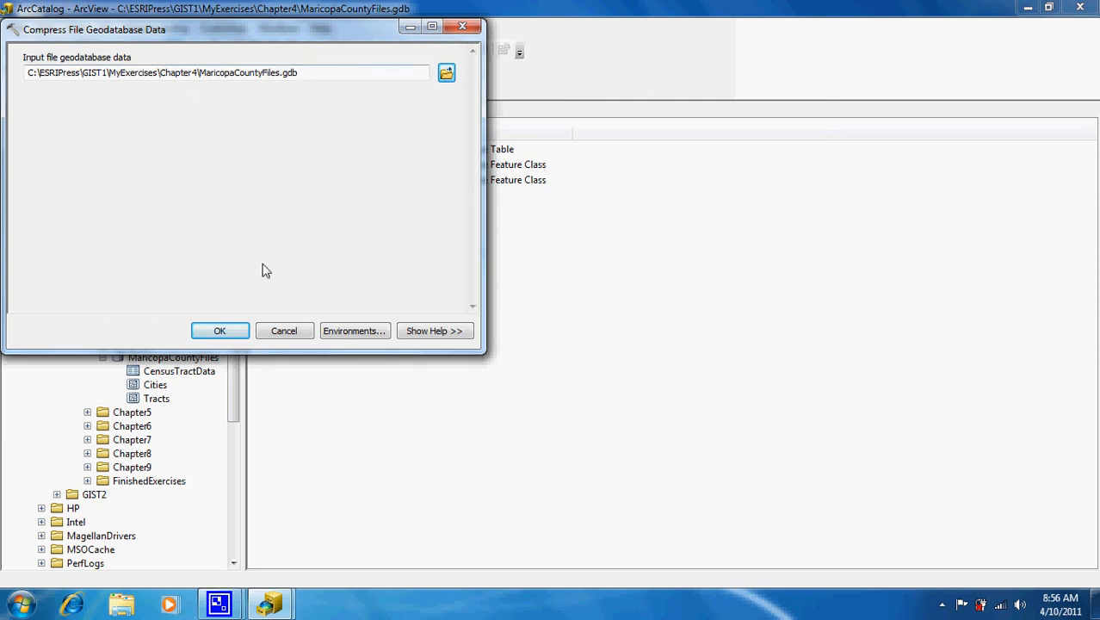
click(220, 334)
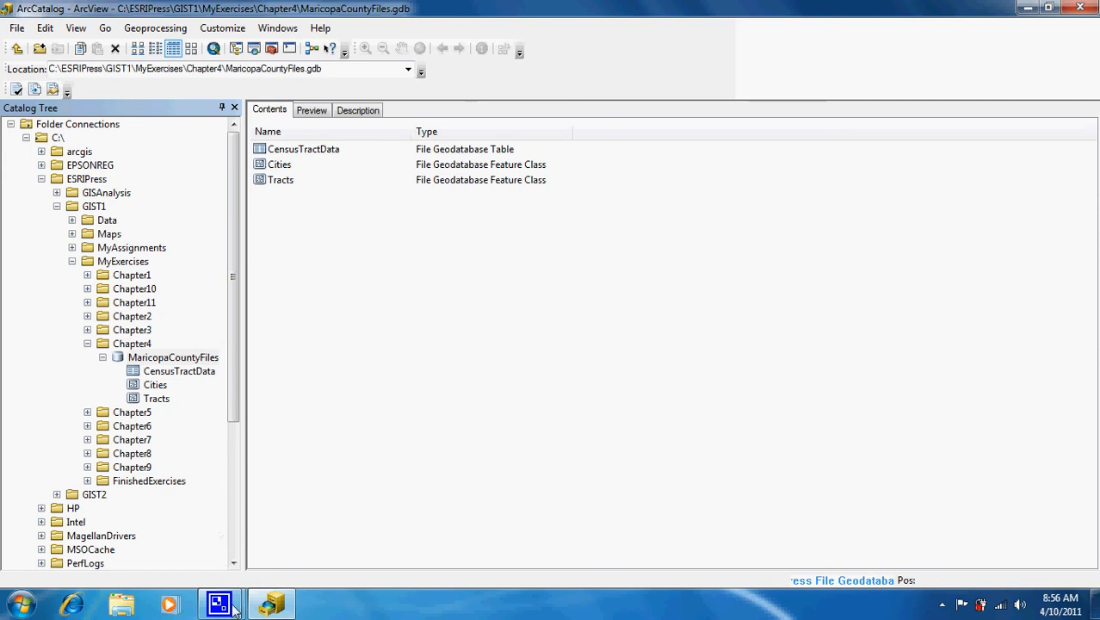
Browse MaricopaCountyFiles and Chapter4 in ArcCatalog, then bring up Windows' Computer view of the drives.
click(19, 605)
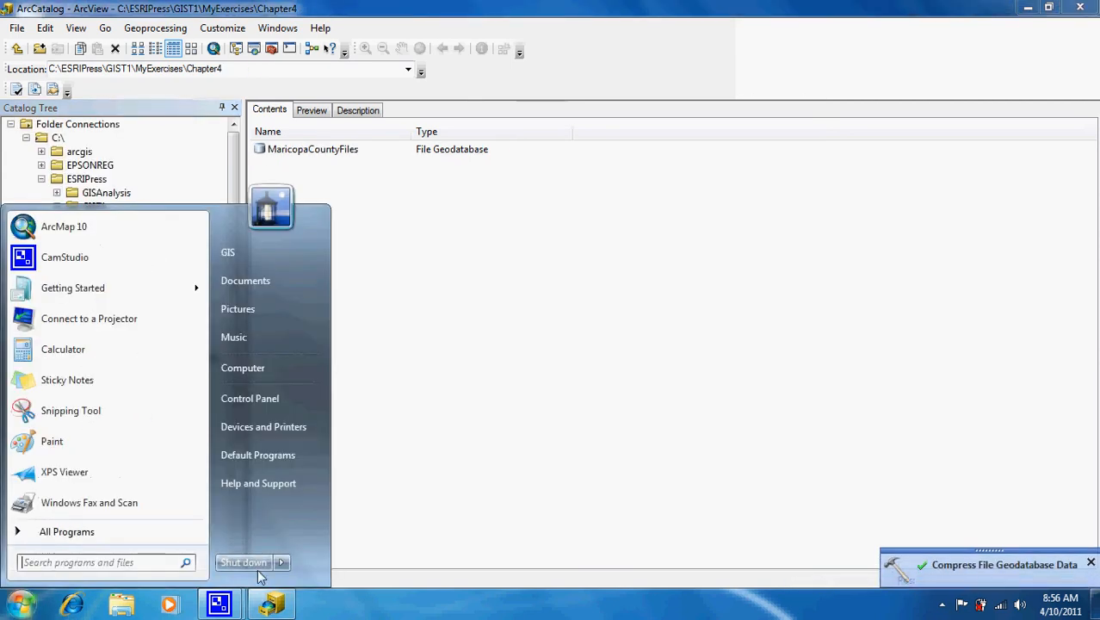
click(467, 495)
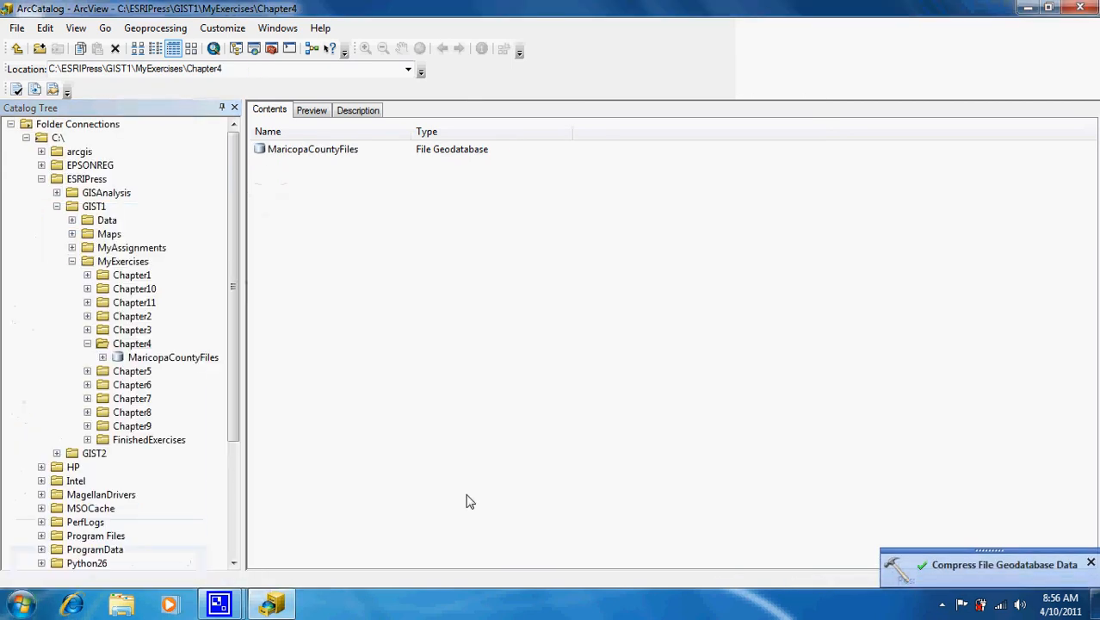
click(168, 359)
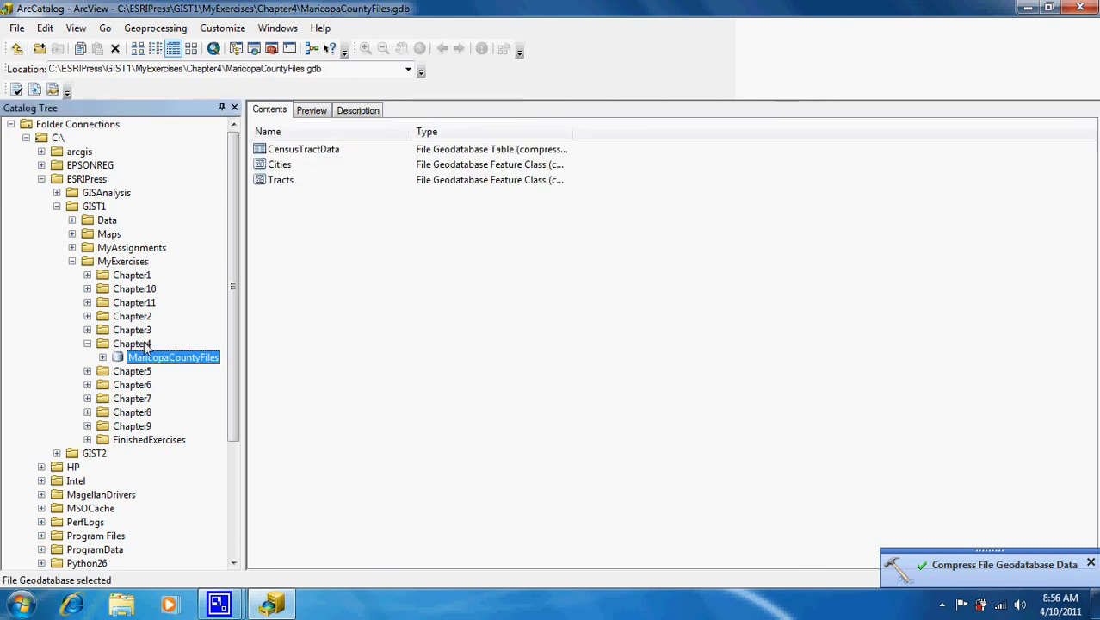
click(136, 346)
click(34, 607)
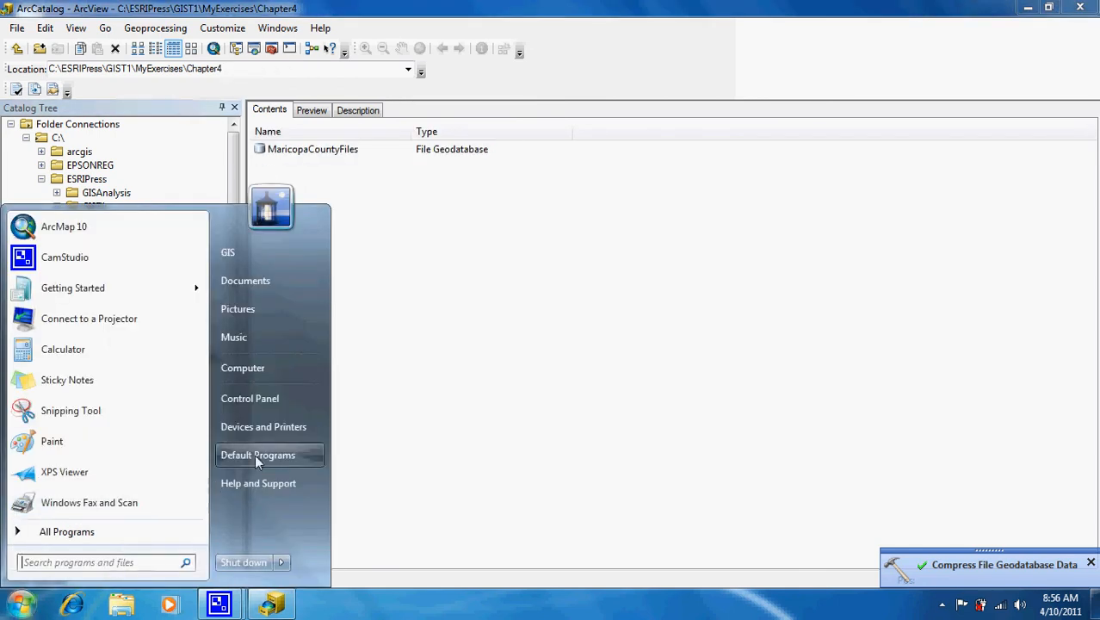
click(269, 377)
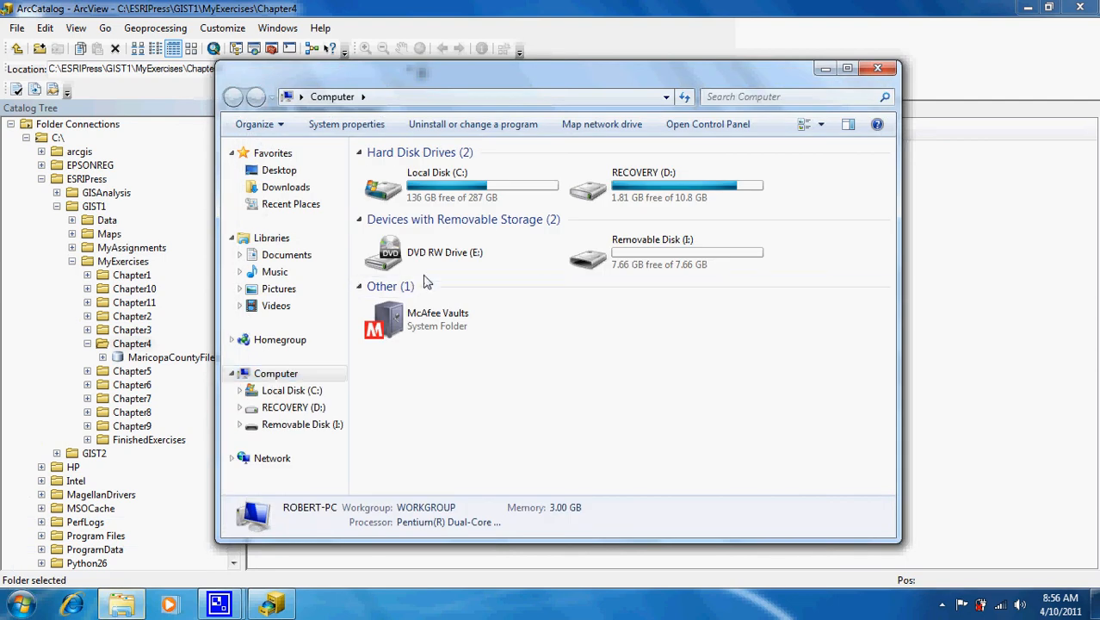
Navigate to C:\ESRIPress\GIST1\MyExercises\Chapter4 in Windows Explorer.
double_click(450, 183)
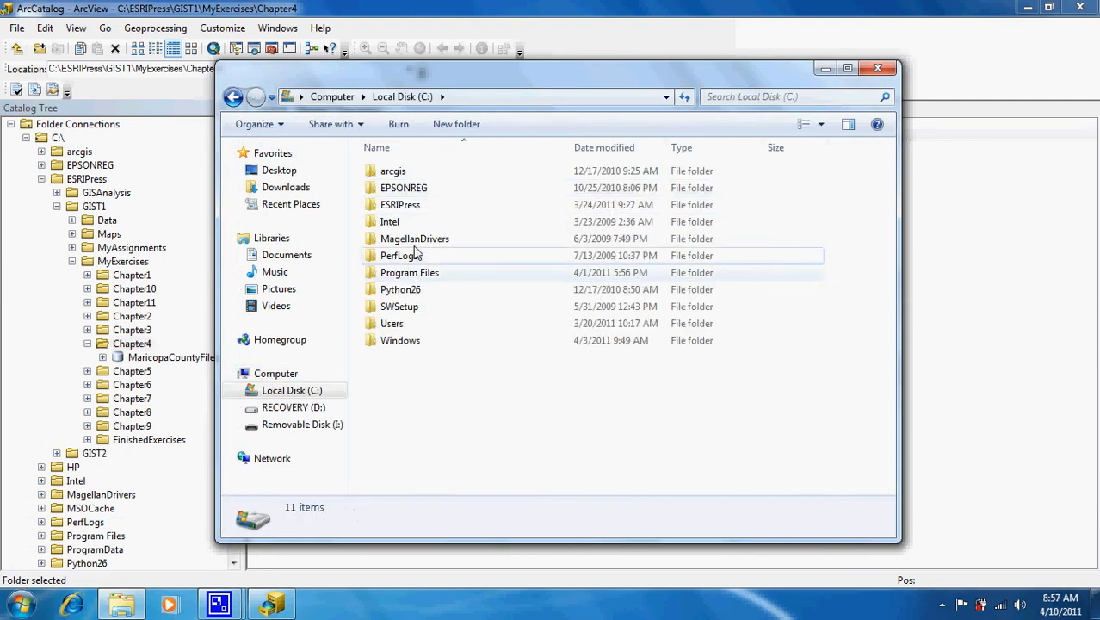
double_click(404, 205)
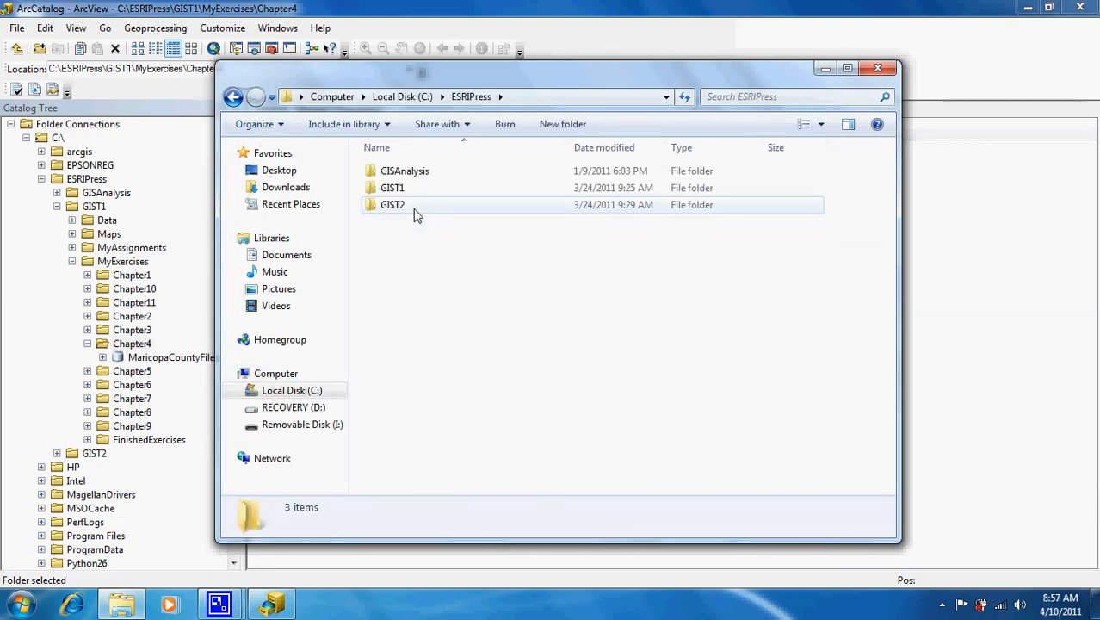
double_click(405, 191)
double_click(406, 221)
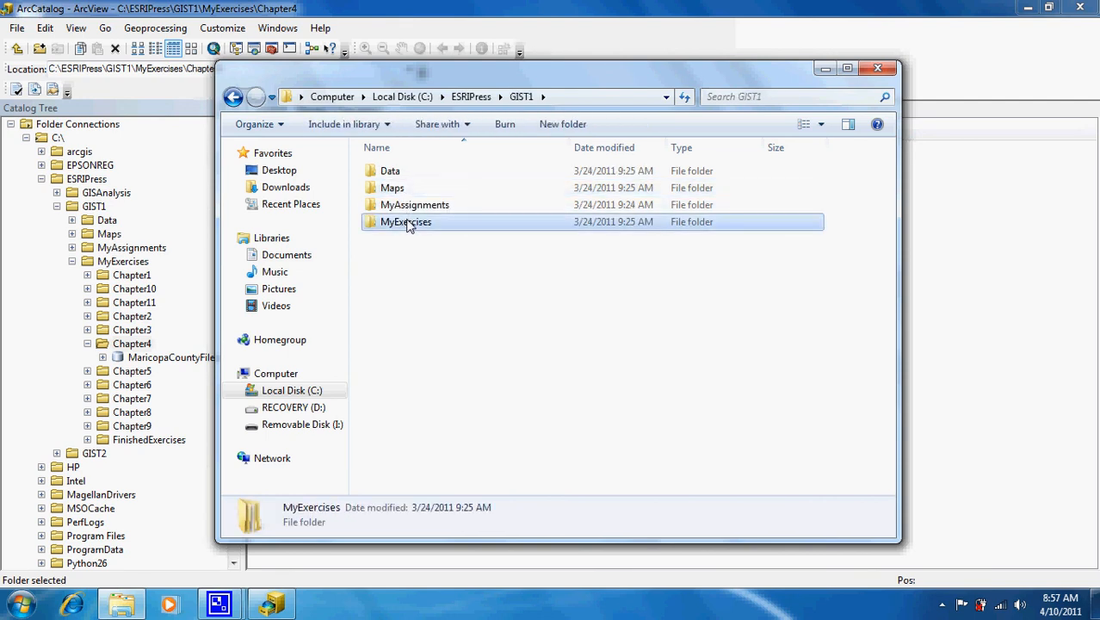
double_click(401, 222)
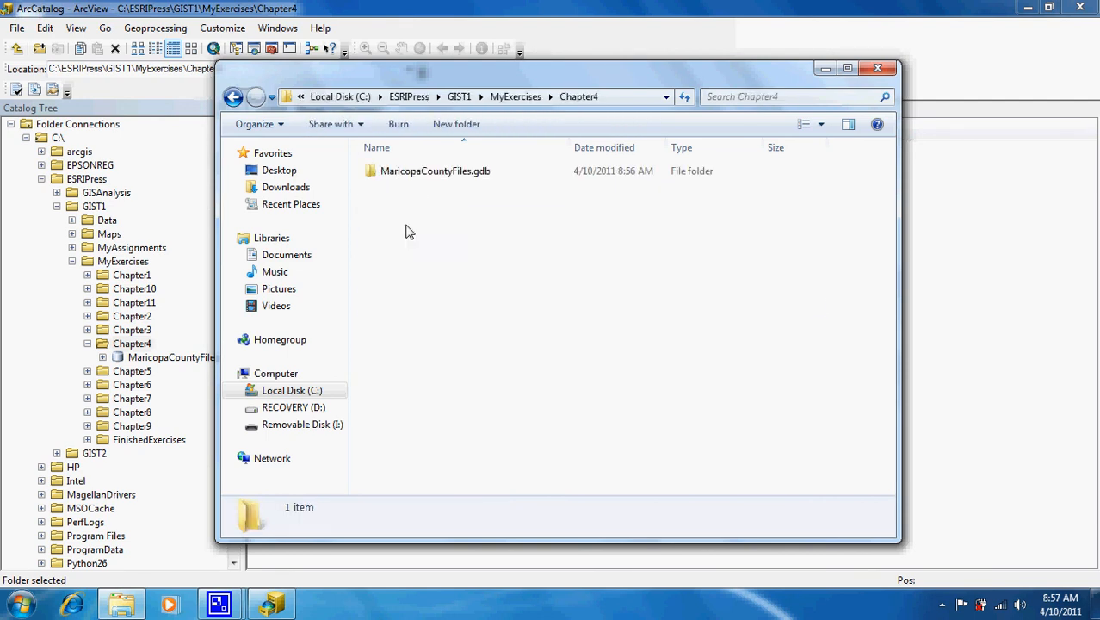
Read MaricopaCountyFiles.gdb's size (1.18 MB) in Properties, then close Explorer.
right_click(417, 174)
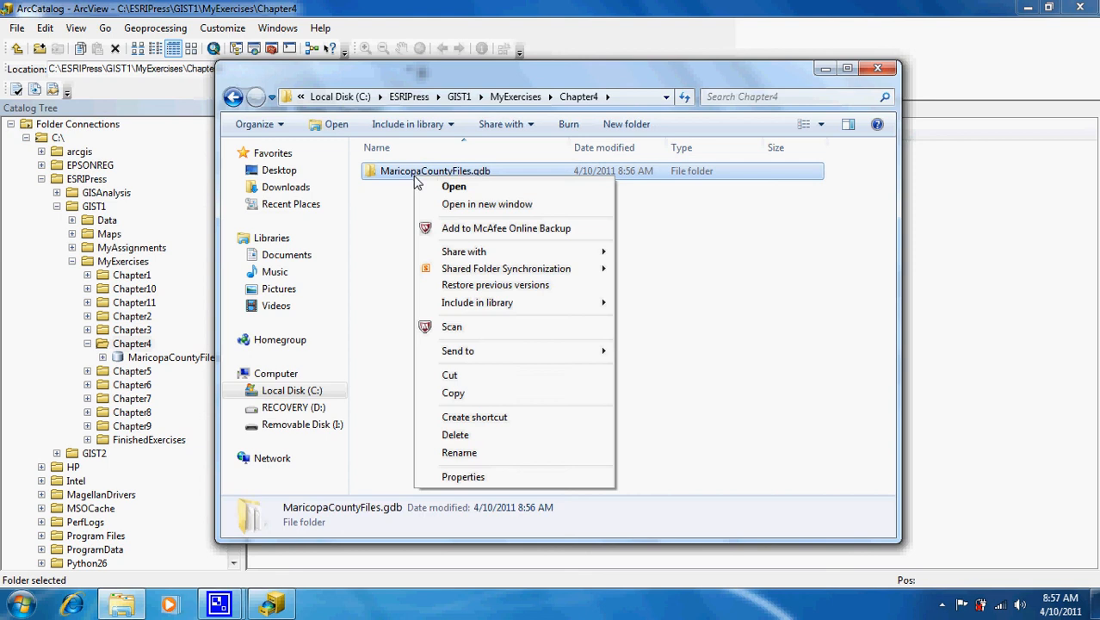
click(478, 476)
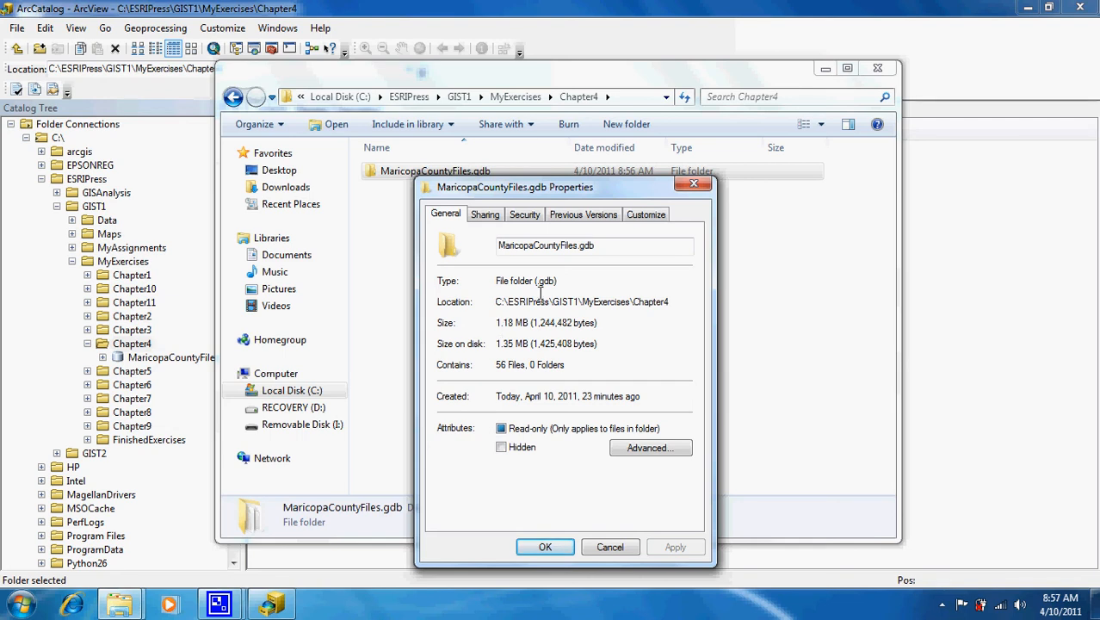
click(693, 184)
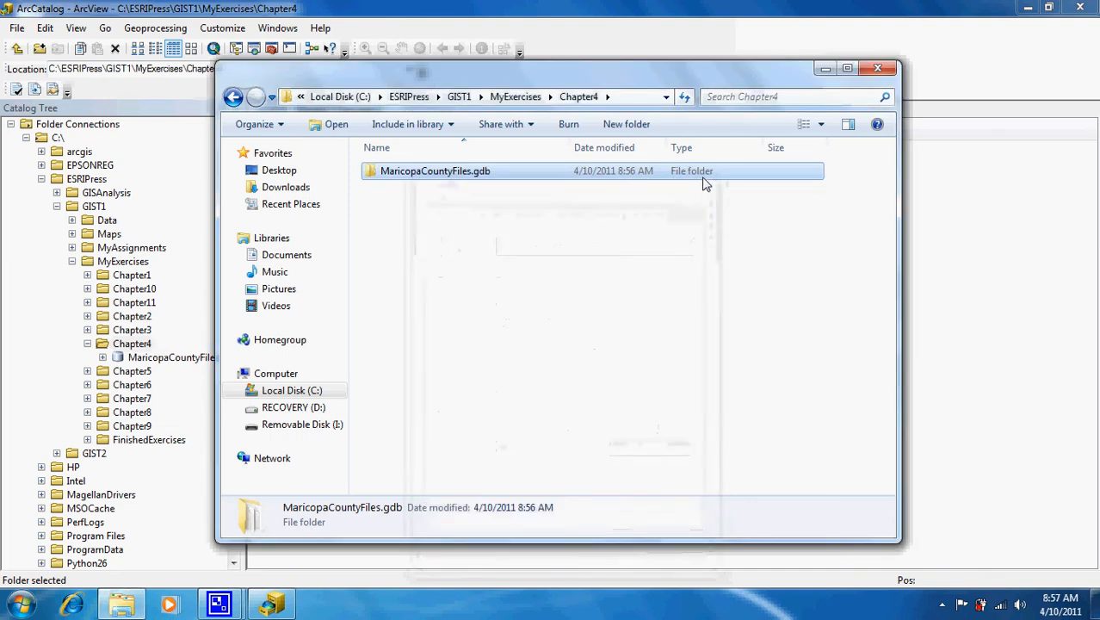
click(877, 68)
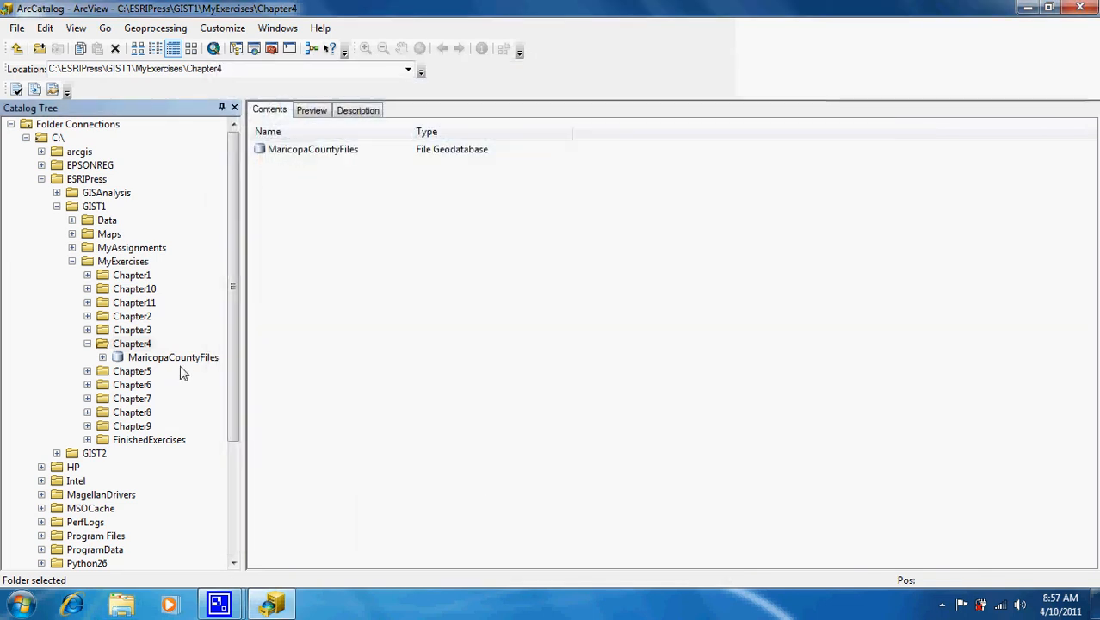
Start Uncompress File Geodatabase on MaricopaCountyFiles, then force-close the frozen ArcCatalog.
right_click(182, 360)
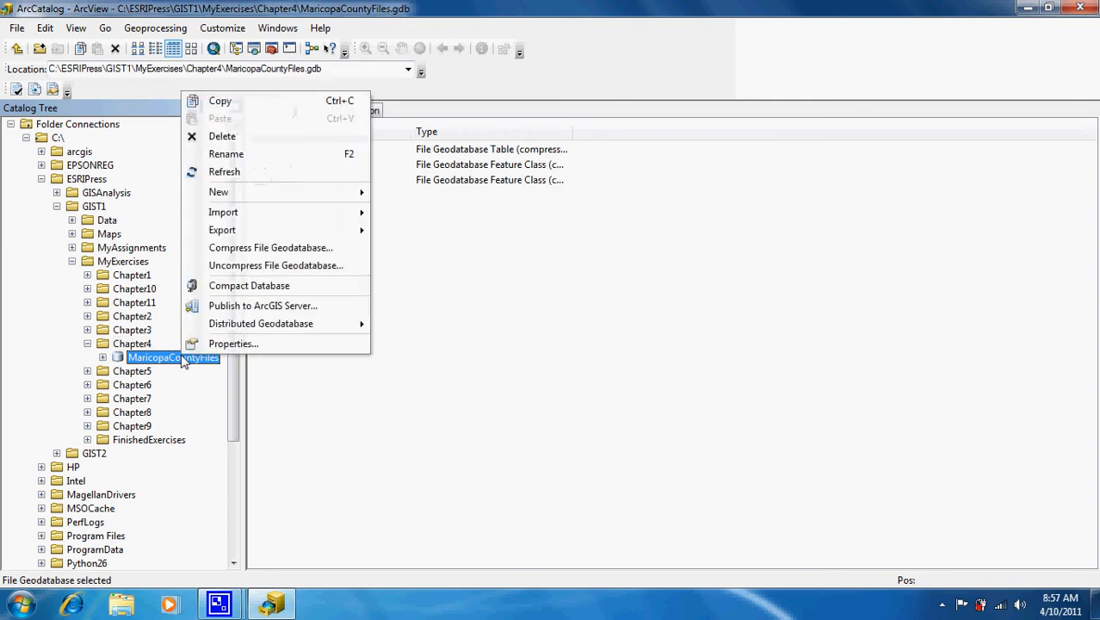
click(271, 266)
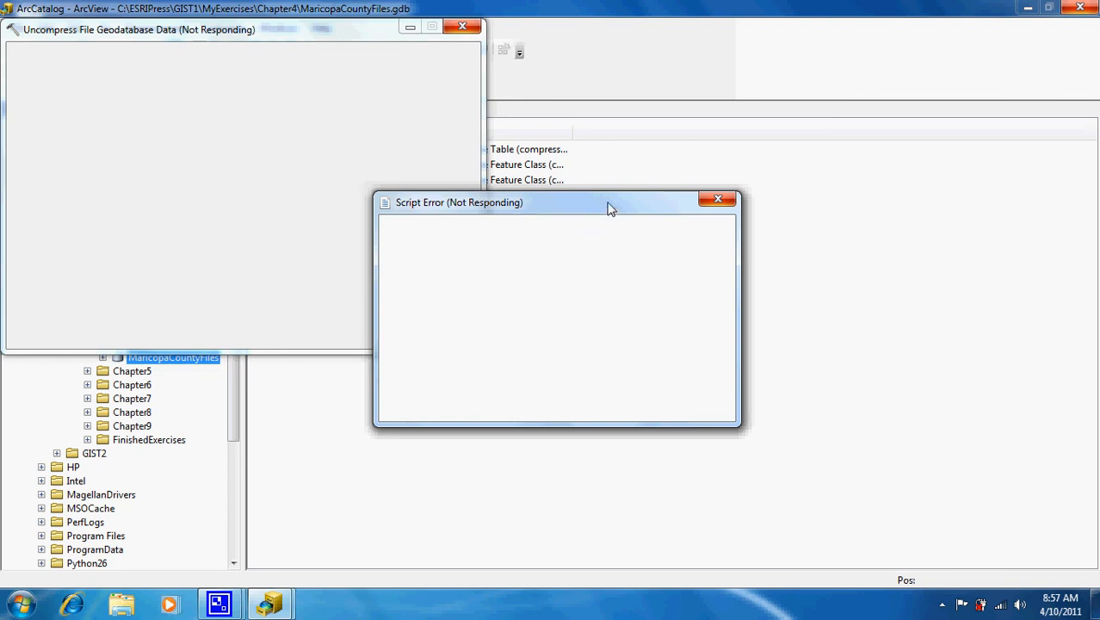
click(719, 199)
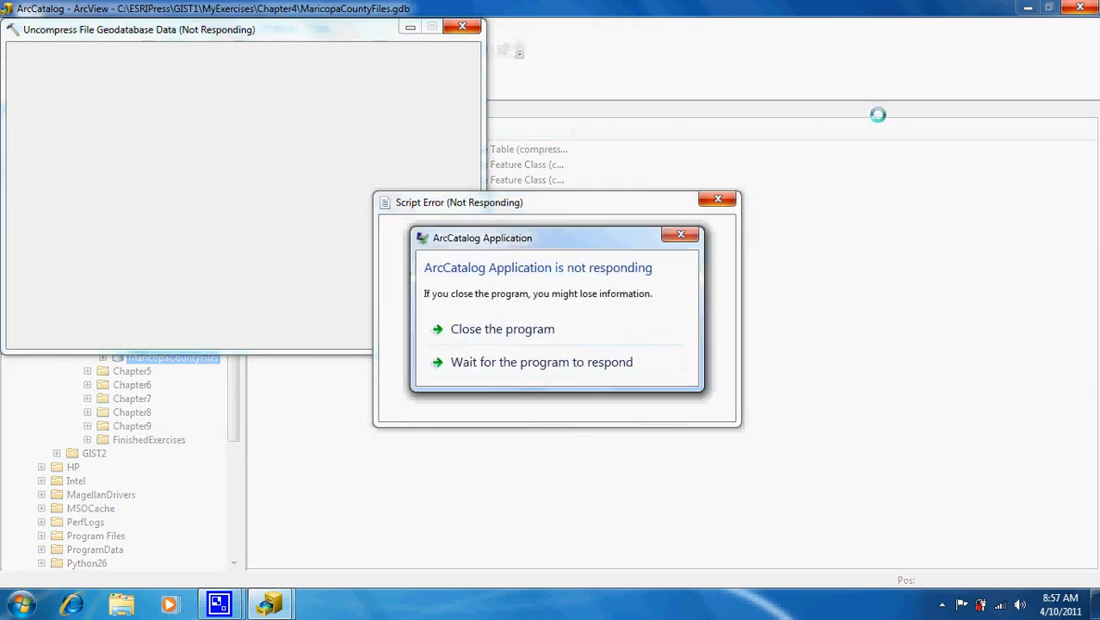
click(553, 331)
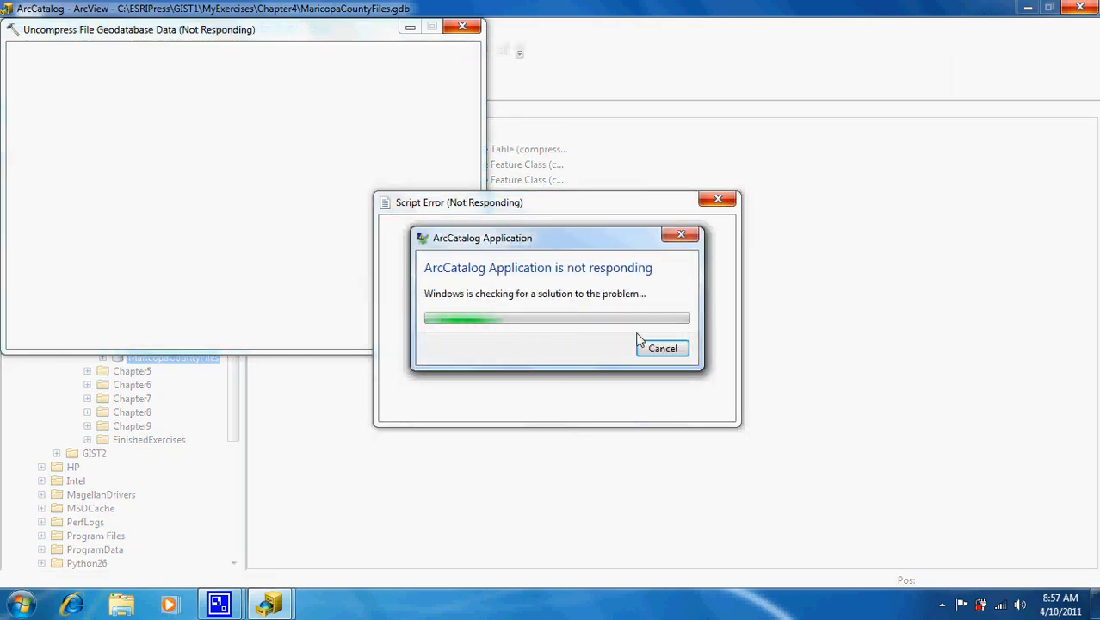
click(682, 345)
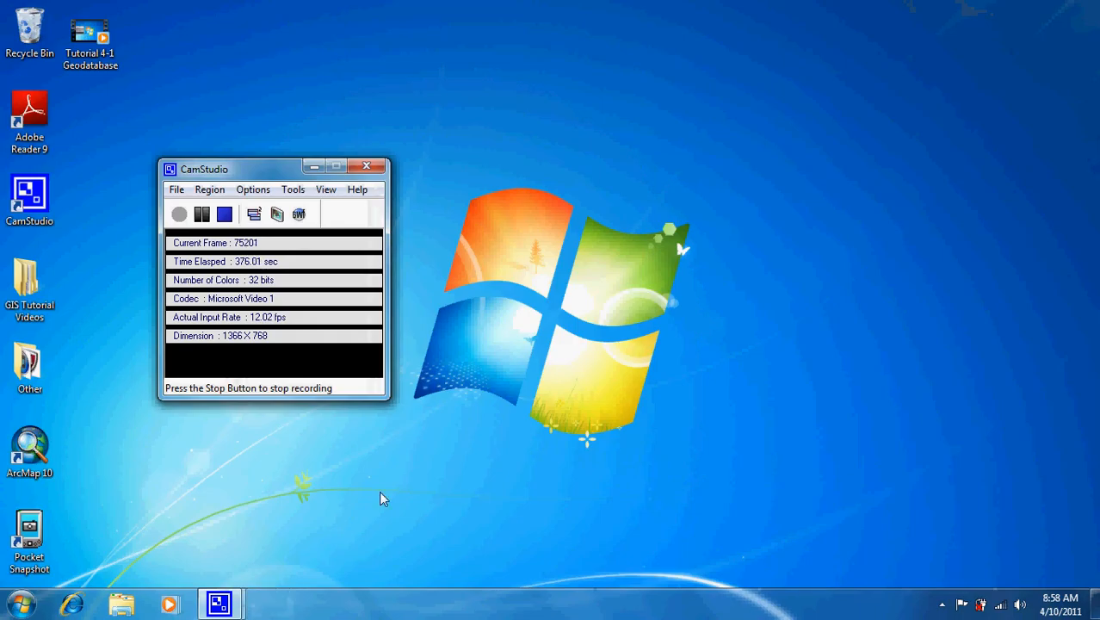
Relaunch ArcCatalog 10 from the ArcGIS group in All Programs.
click(21, 603)
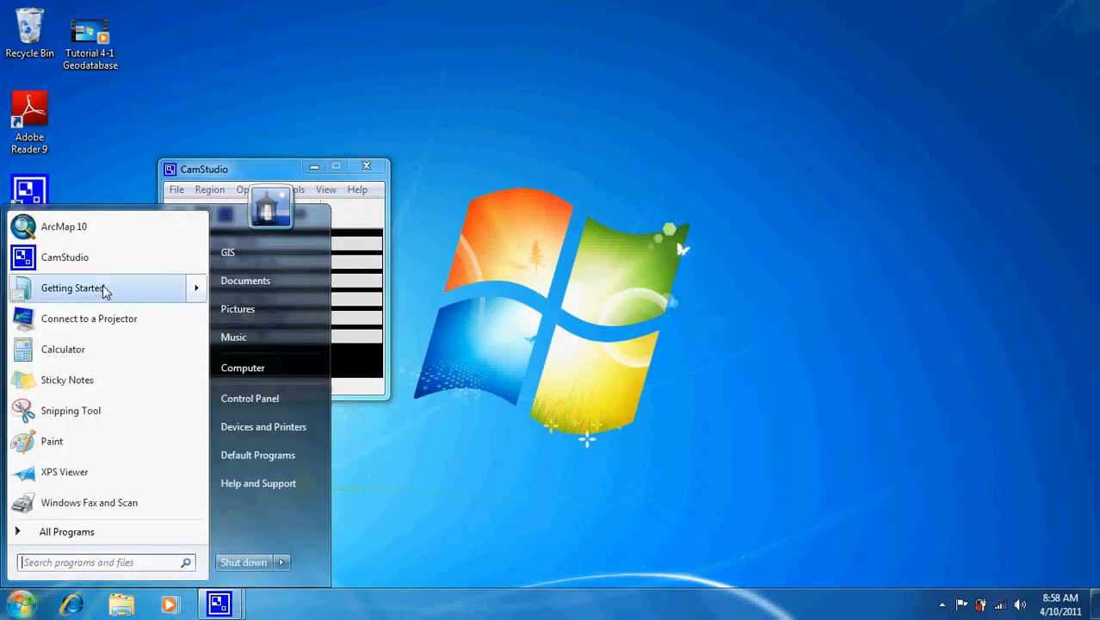
click(67, 532)
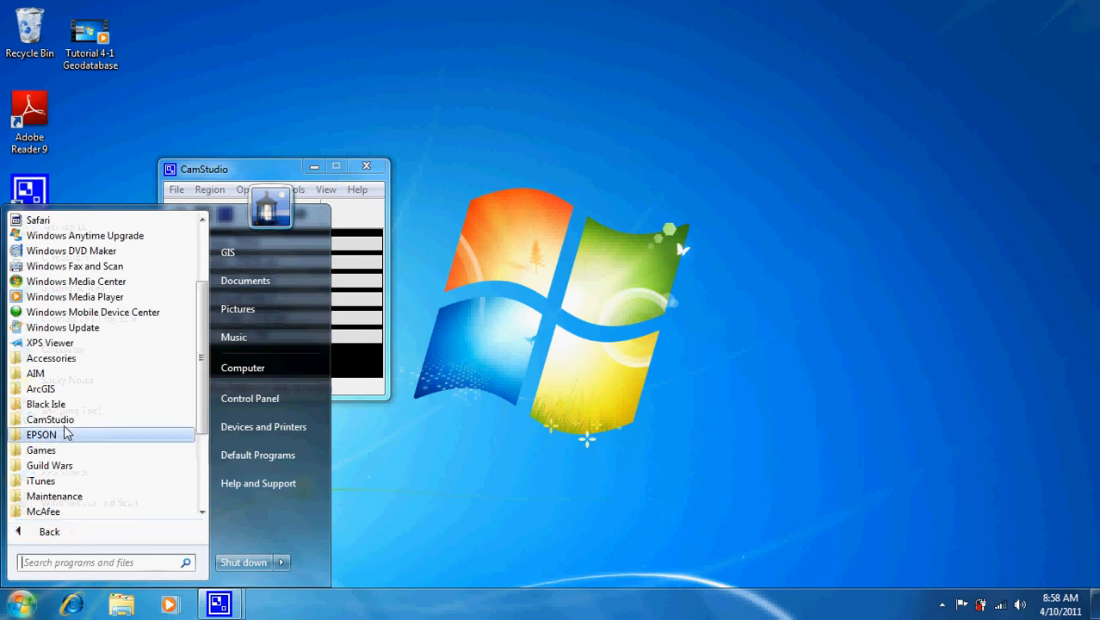
click(61, 390)
click(67, 405)
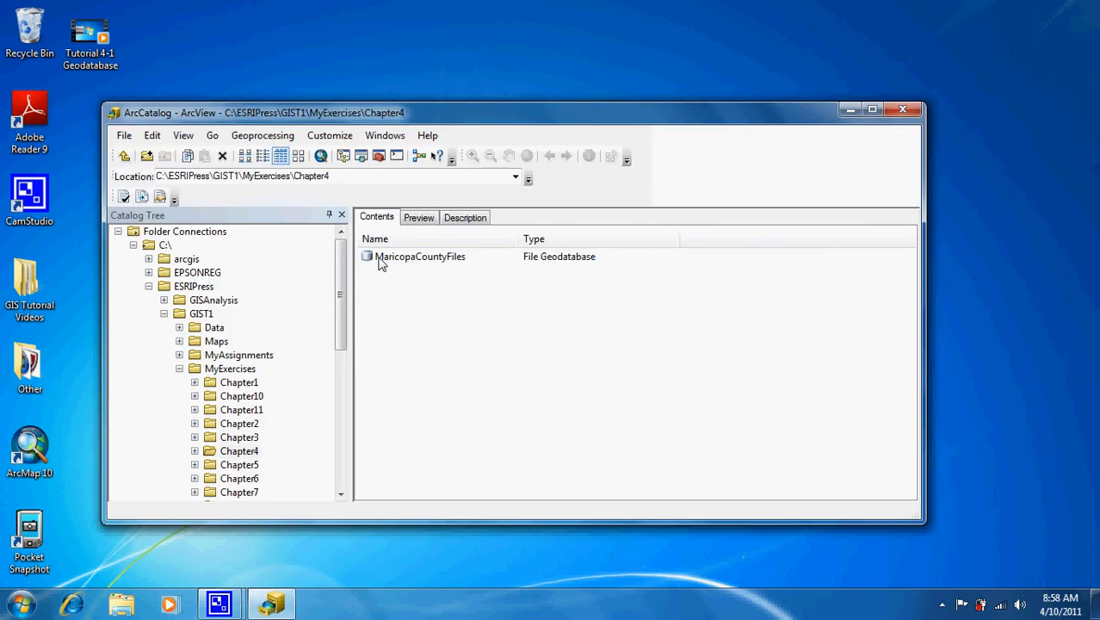
Maximize ArcCatalog and select MaricopaCountyFiles inside the expanded Chapter4 folder.
double_click(496, 108)
click(131, 412)
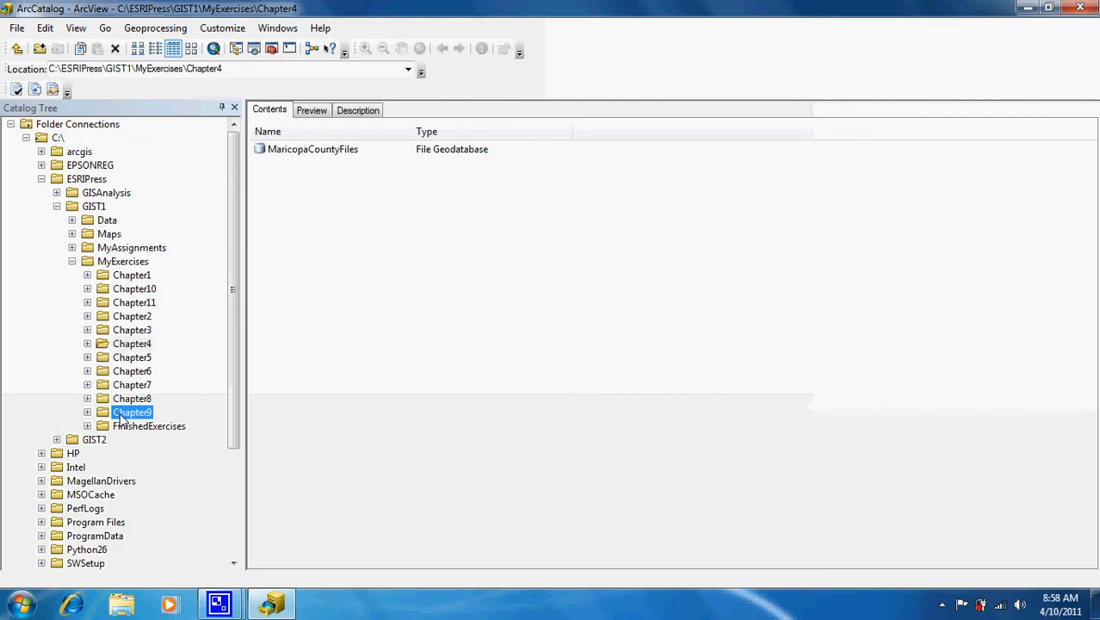
click(142, 344)
click(87, 343)
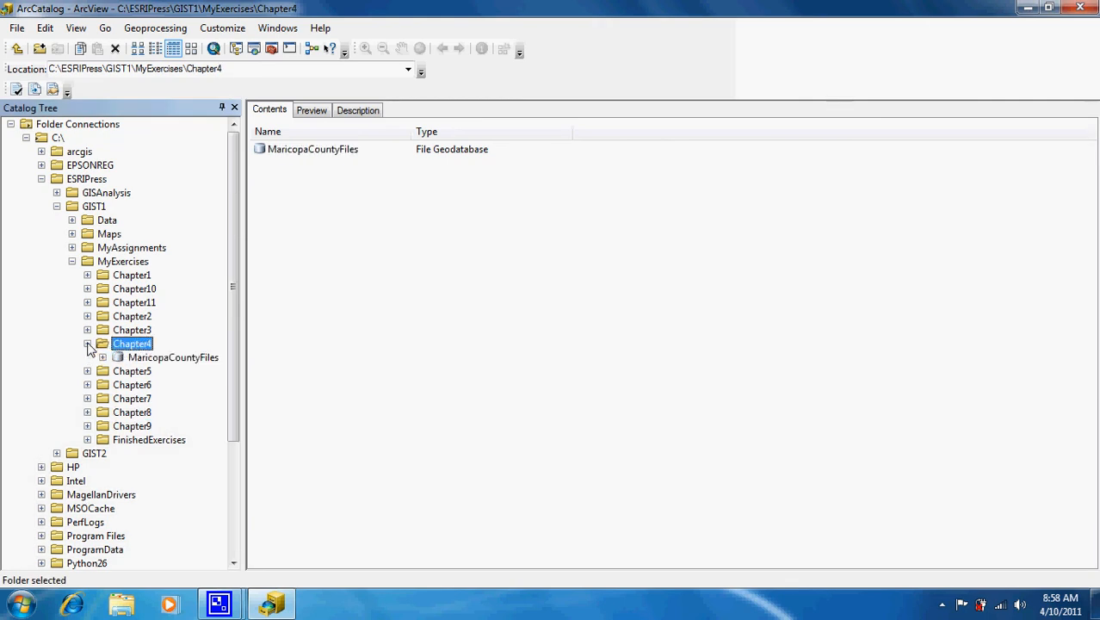
click(146, 358)
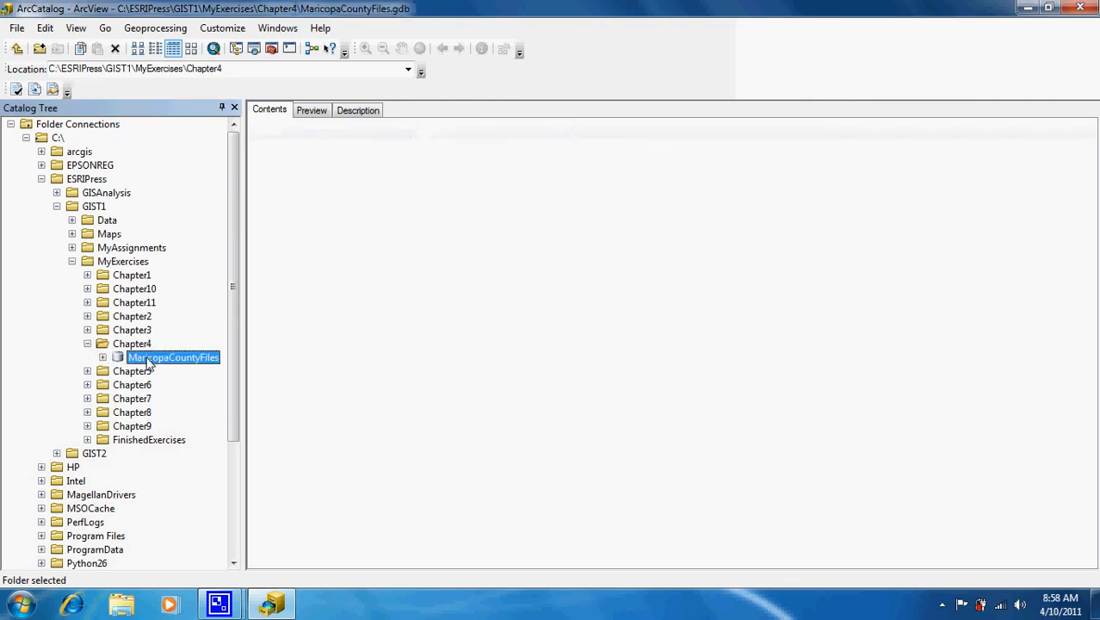
Uncompress MaricopaCountyFiles with the Configuration keyword left blank.
right_click(148, 356)
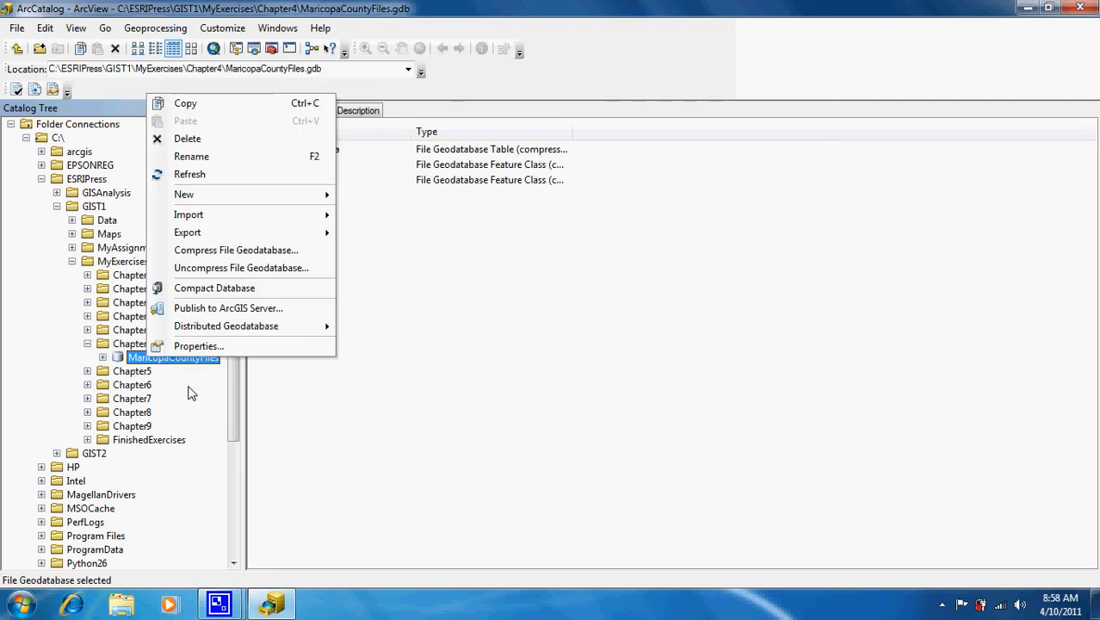
click(243, 267)
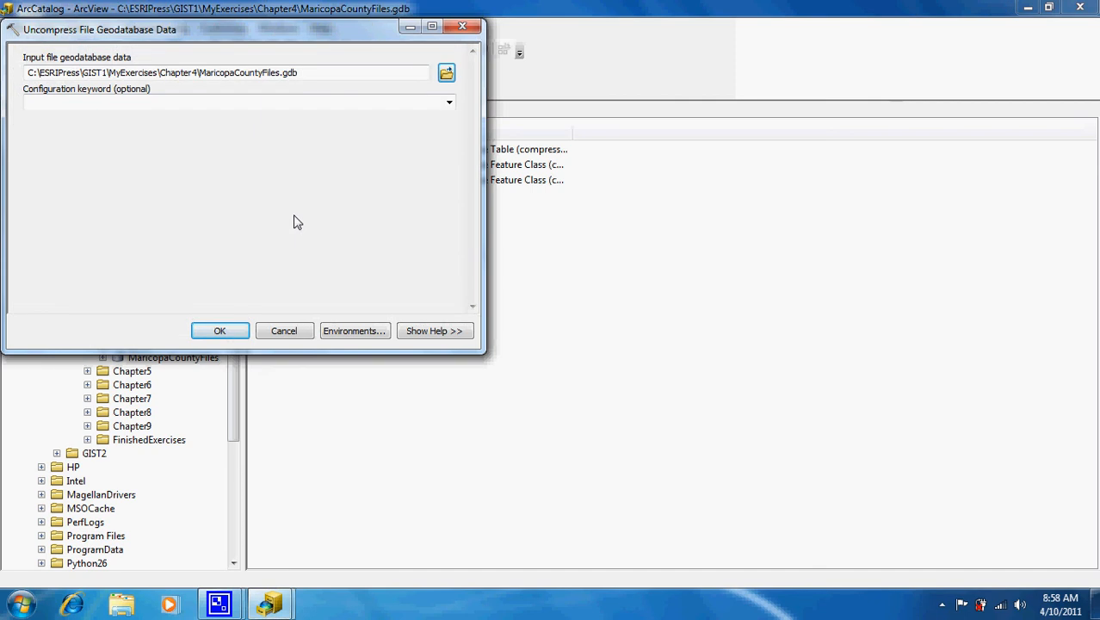
click(448, 103)
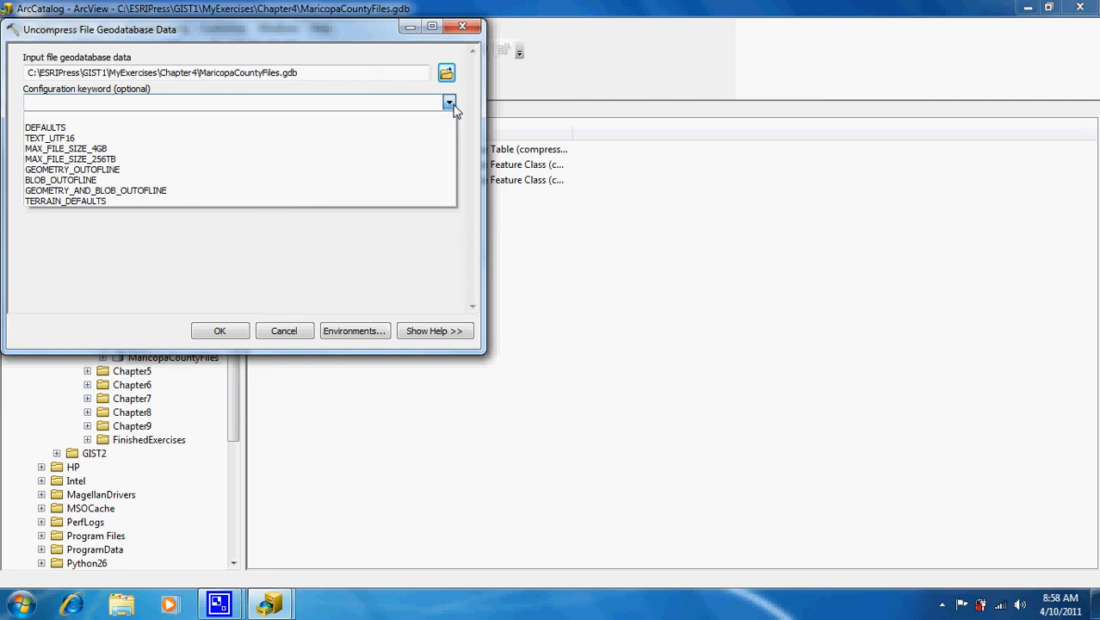
click(451, 105)
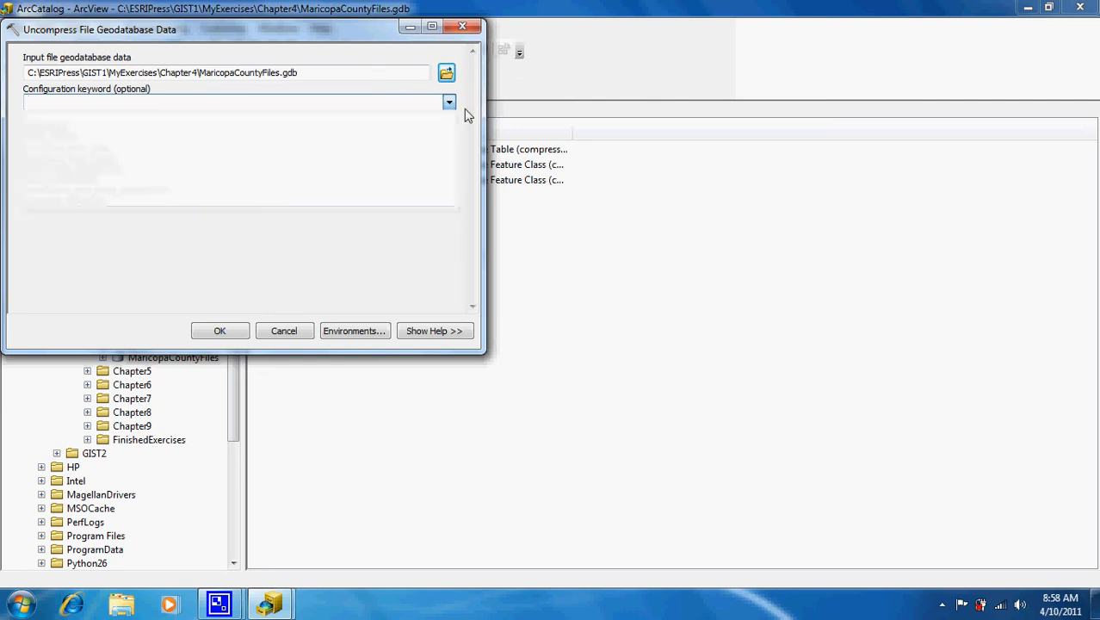
click(220, 331)
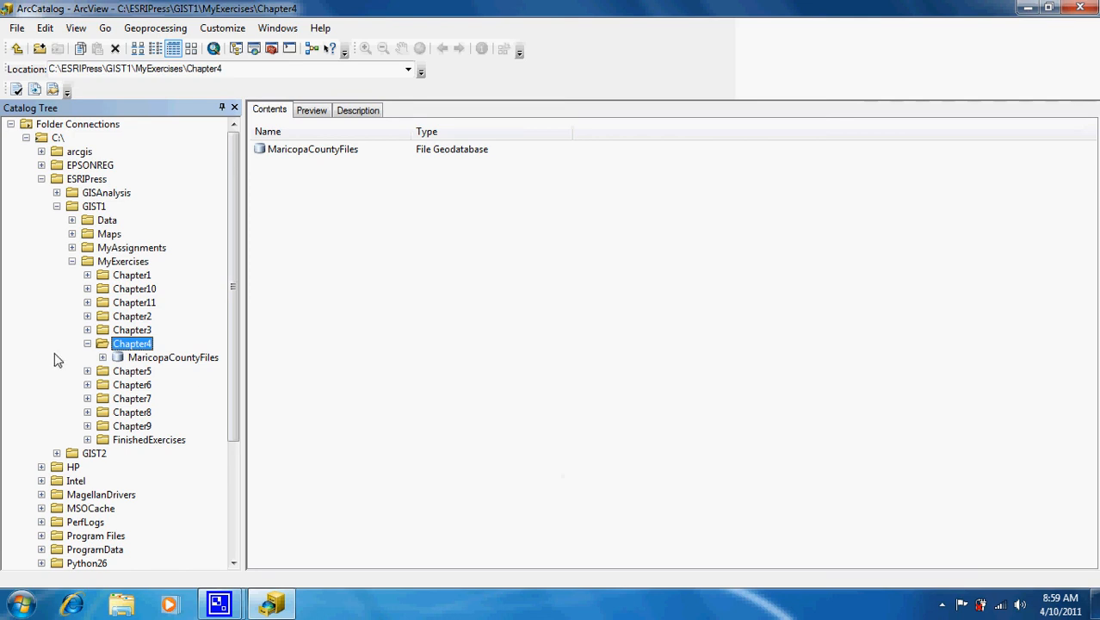
Confirm MaricopaCountyFiles lists CensusTractData, Cities and Tracts, then close ArcCatalog.
click(160, 358)
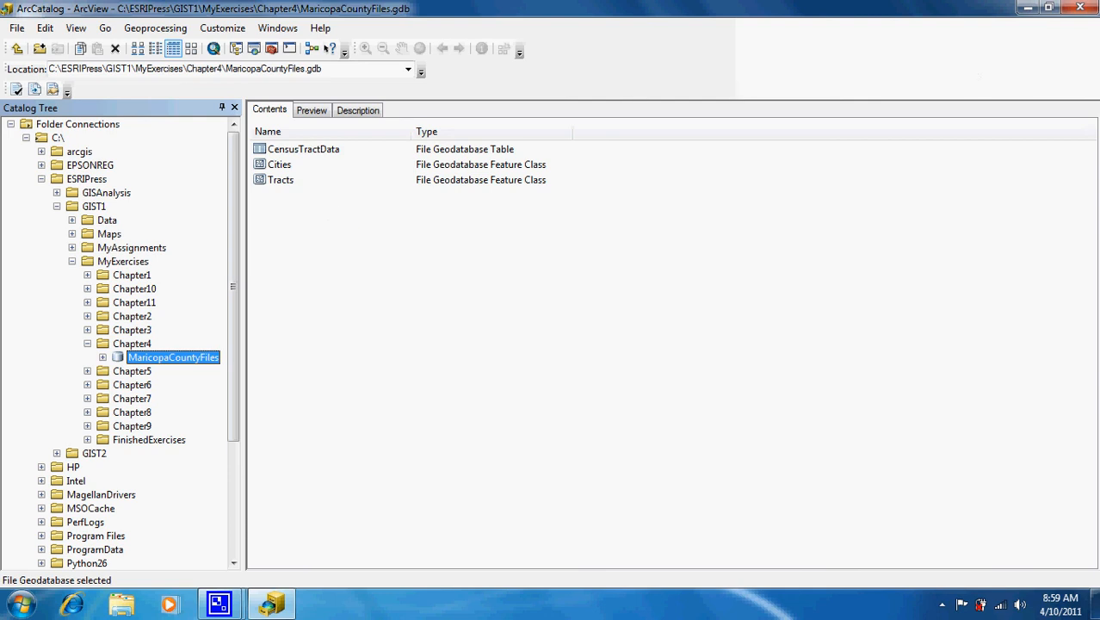
click(1090, 9)
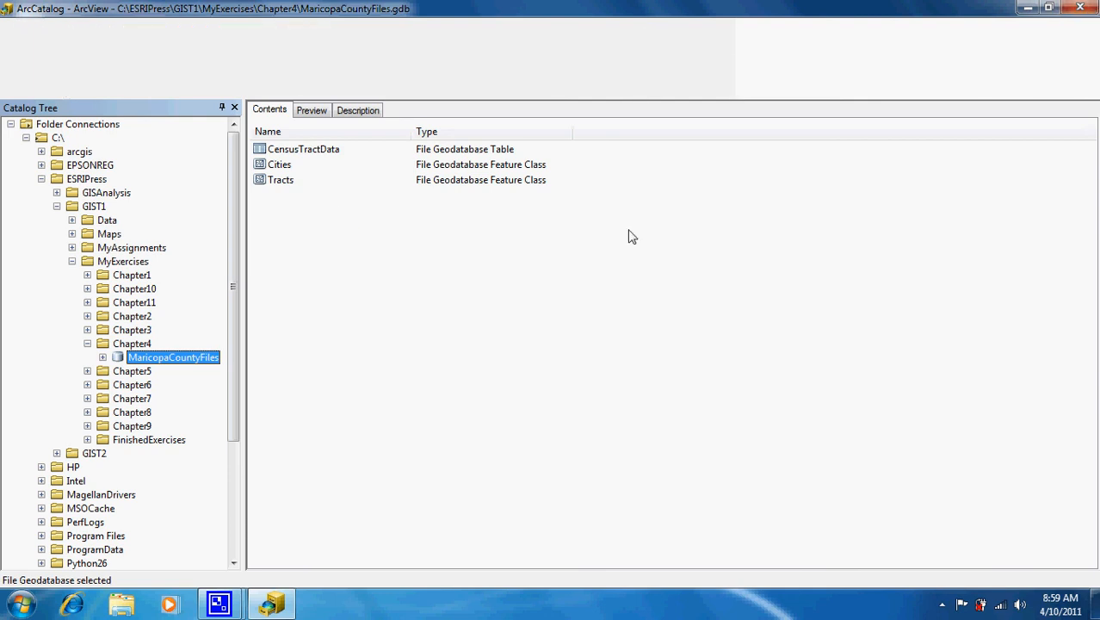